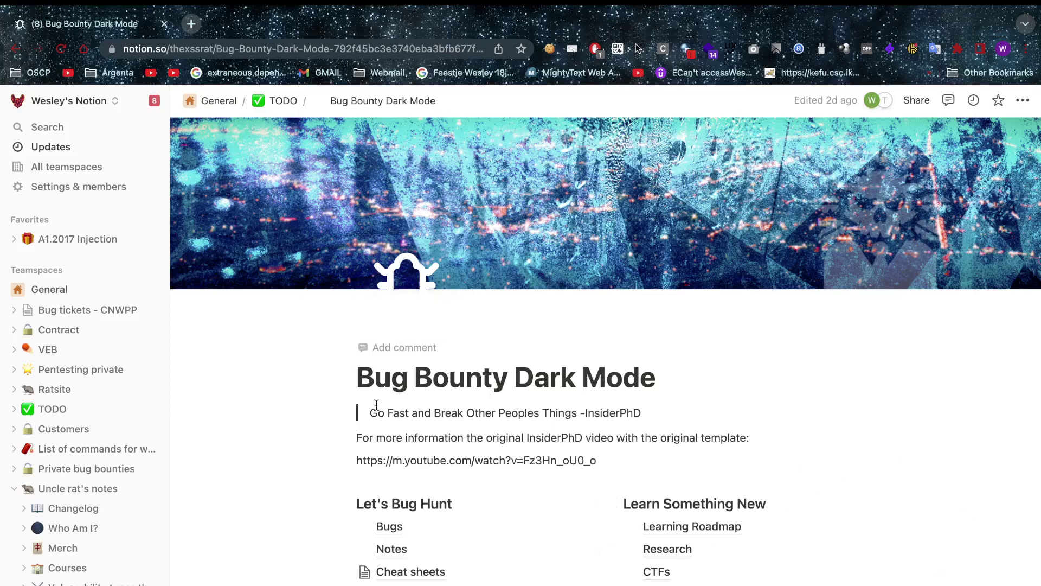
- Look inside the Bugs database, briefly editing the first bug's empty name, then return to Bug Bounty Dark Mode
{"action": "scroll", "coordinate": [369, 407], "scroll_direction": "down", "scroll_amount": 2}
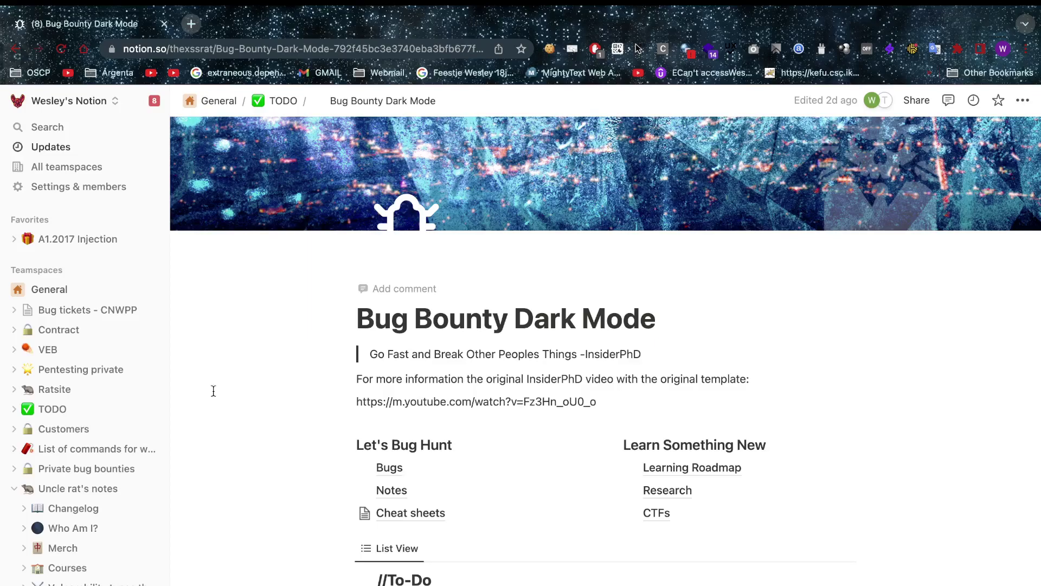
{"action": "scroll", "coordinate": [367, 365], "scroll_direction": "down", "scroll_amount": 3}
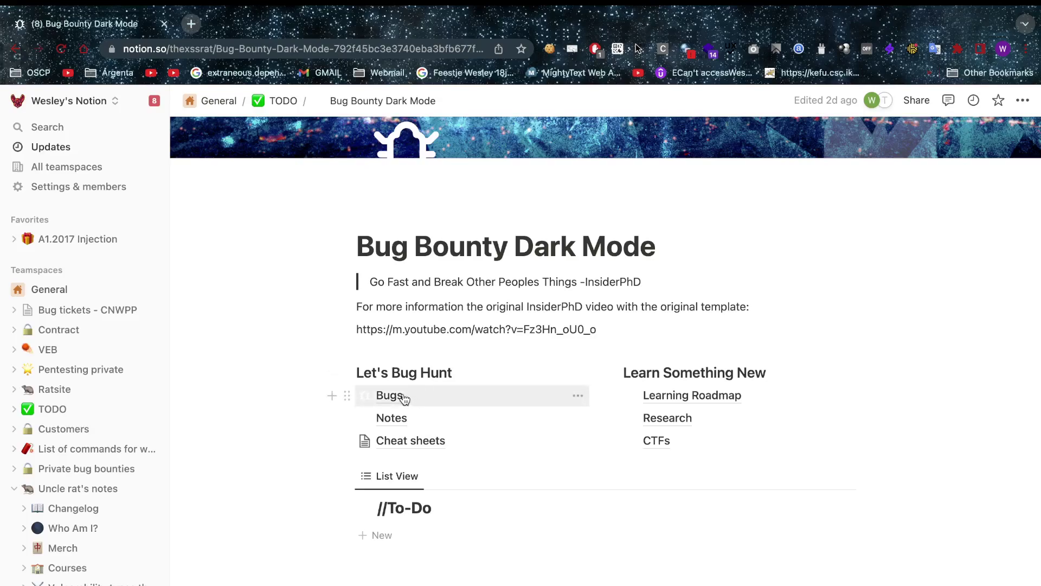
{"action": "left_click", "coordinate": [358, 405]}
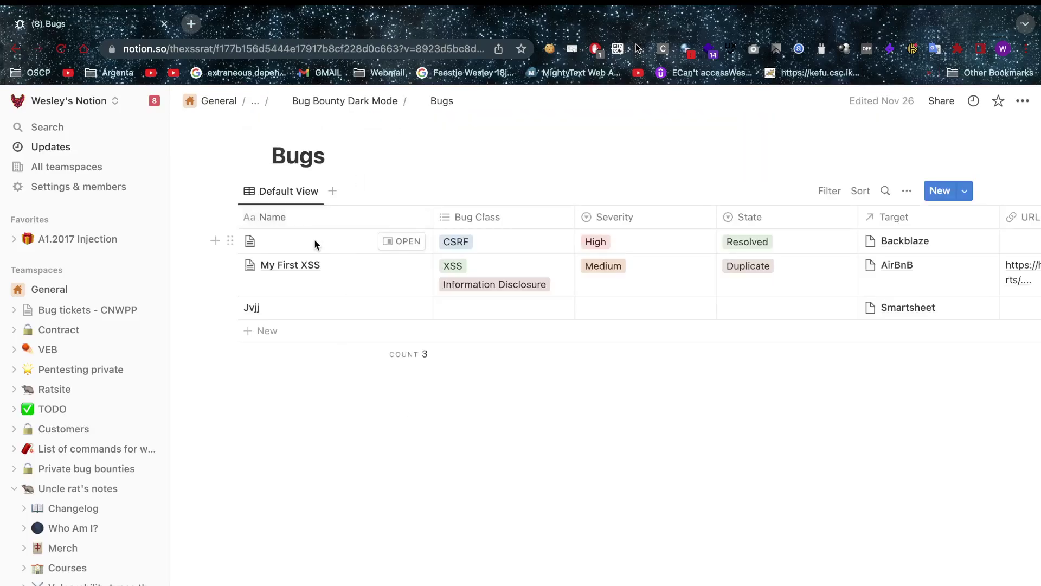
{"action": "left_click", "coordinate": [315, 241]}
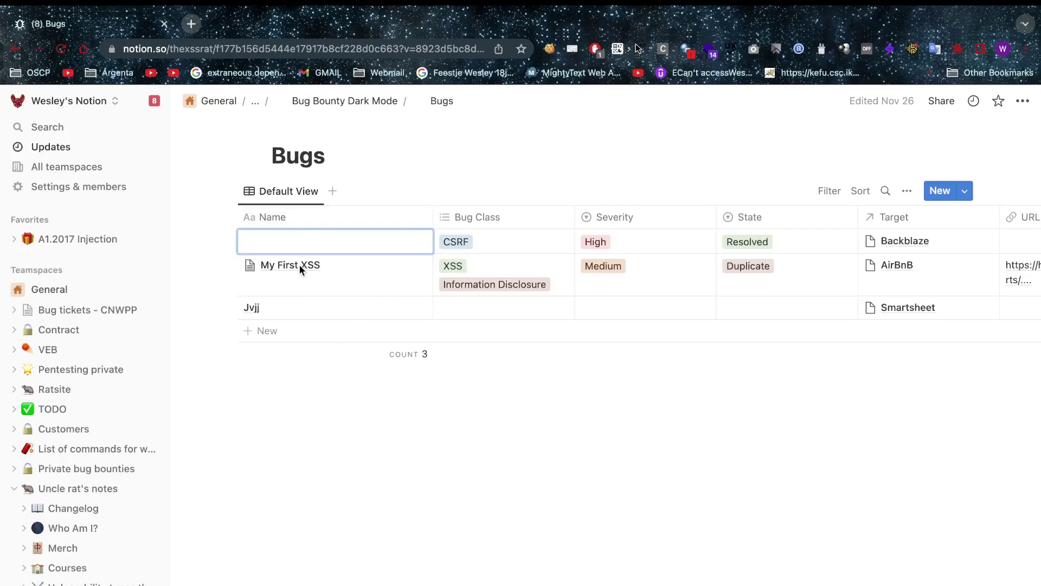
{"action": "key", "text": "Escape"}
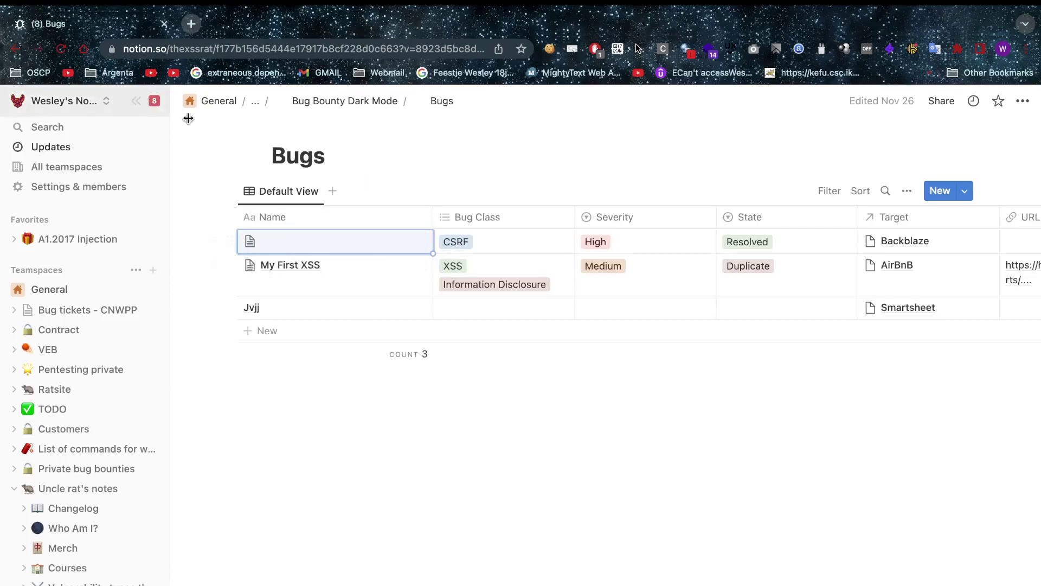
{"action": "left_click", "coordinate": [369, 104]}
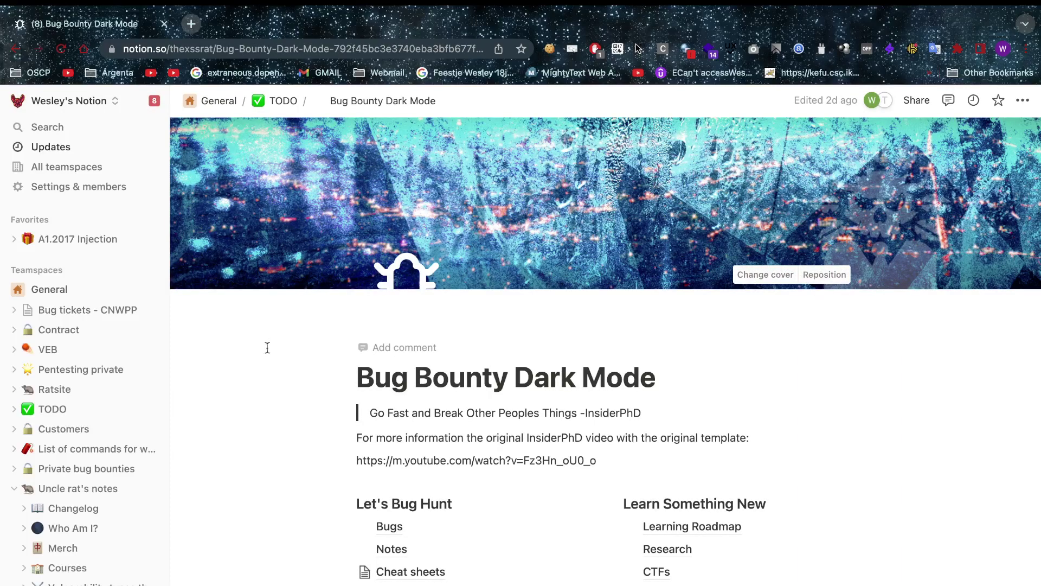
- Preview the Notes Template and AirBnB entries in the Notes database, then return to Bug Bounty Dark Mode
{"action": "left_click", "coordinate": [388, 548]}
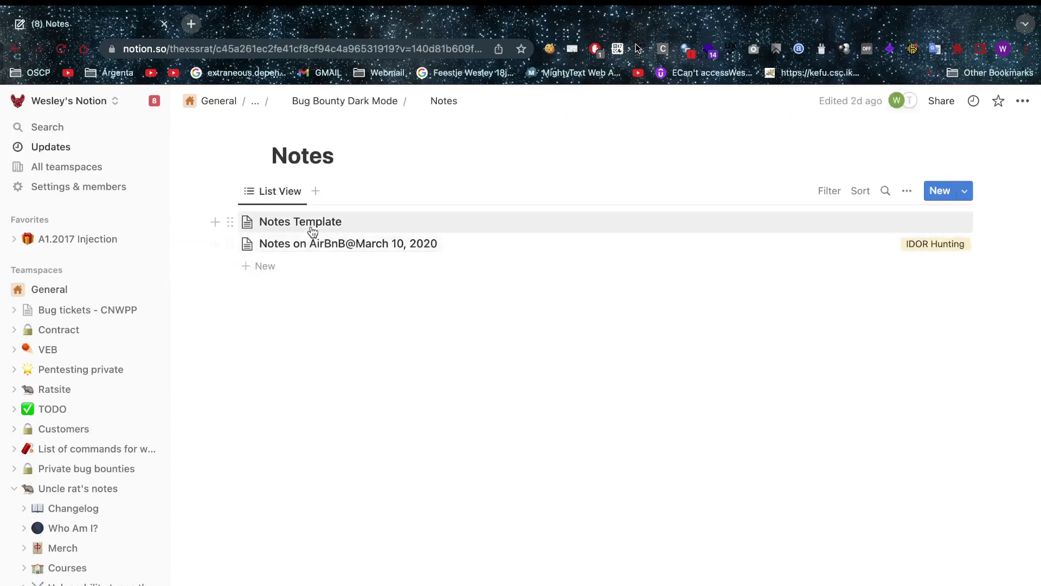
{"action": "left_click", "coordinate": [271, 222]}
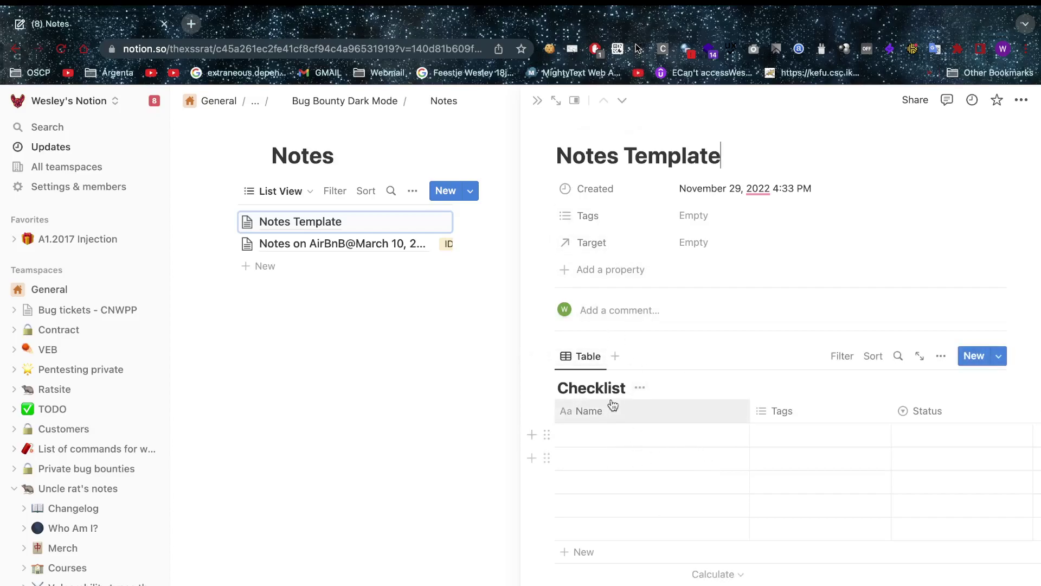
{"action": "left_click", "coordinate": [342, 241]}
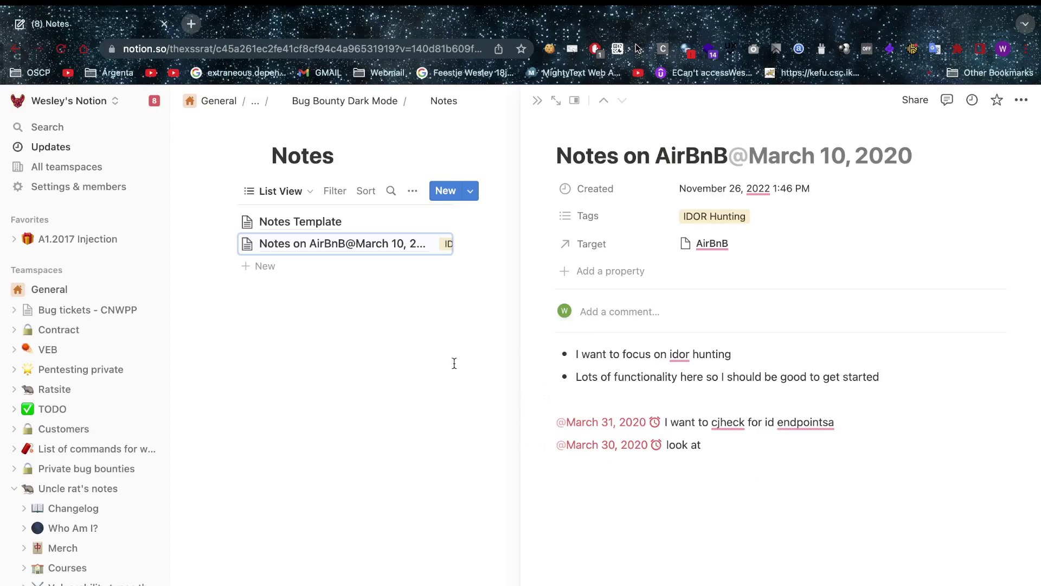
{"action": "key", "text": "Escape"}
{"action": "left_click", "coordinate": [344, 101]}
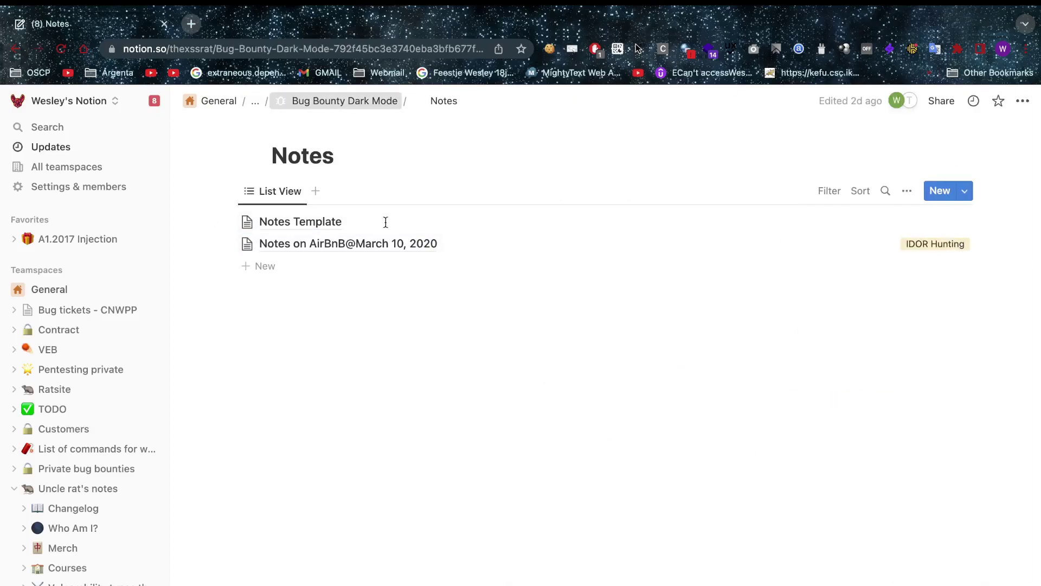
- Add a To-Do task 'subdomain.hackxpert.com' and mark it Finished
{"action": "scroll", "coordinate": [454, 566], "scroll_direction": "down", "scroll_amount": 3}
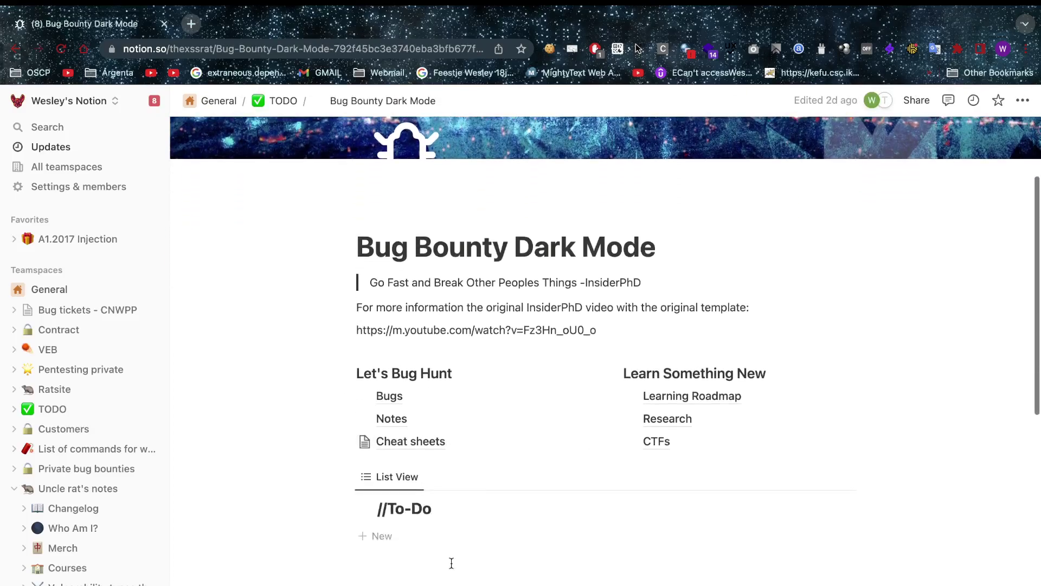
{"action": "left_click", "coordinate": [526, 544]}
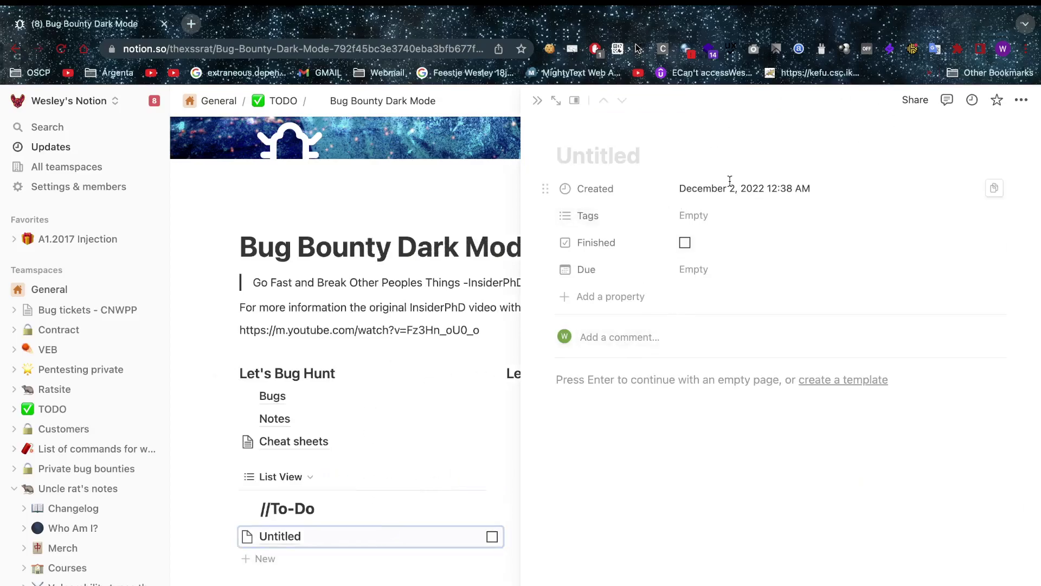
{"action": "type", "text": "subdomain."}
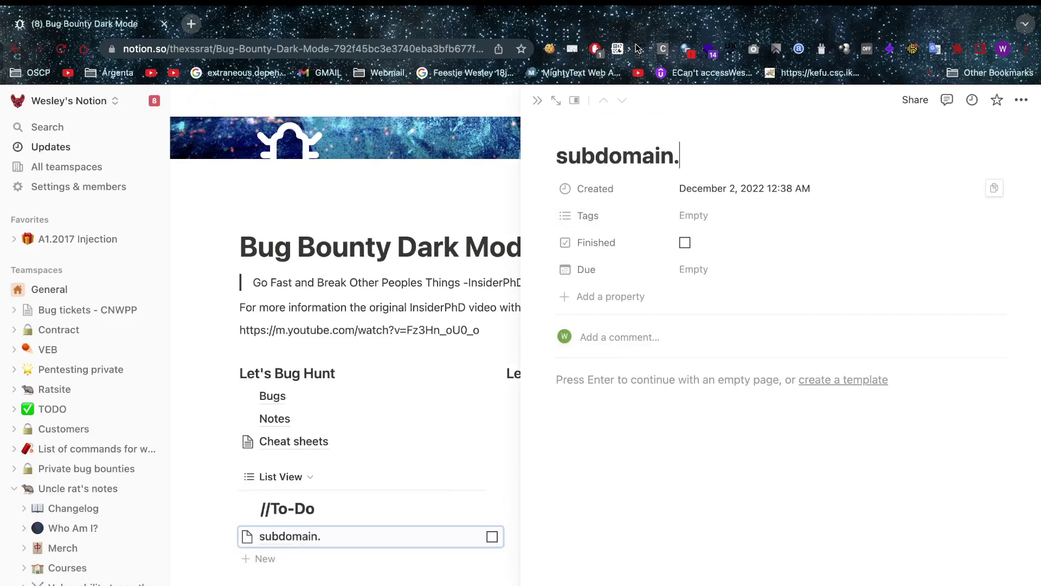
{"action": "type", "text": "hackxpert.com"}
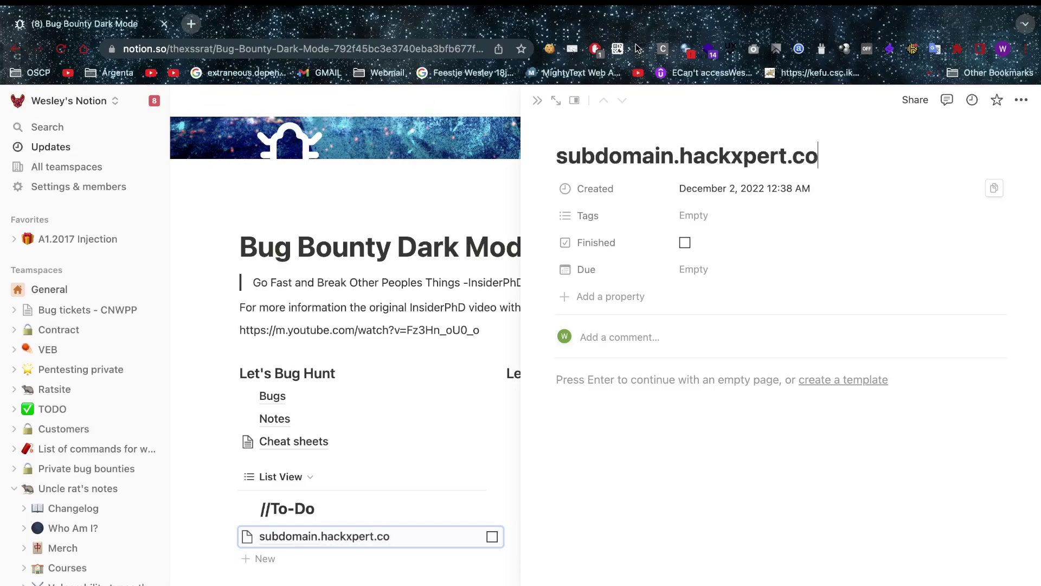
{"action": "left_click", "coordinate": [492, 537]}
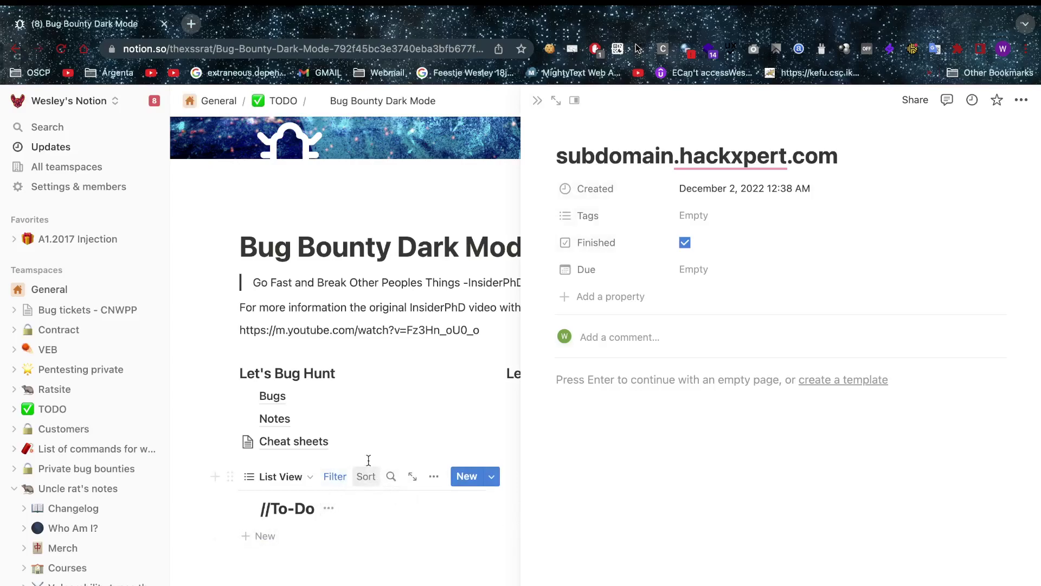
- Glance at Notes, preview the Theme of the cheetsheet entry in Cheat sheets, then return to Bug Bounty Dark Mode
{"action": "left_click", "coordinate": [383, 424]}
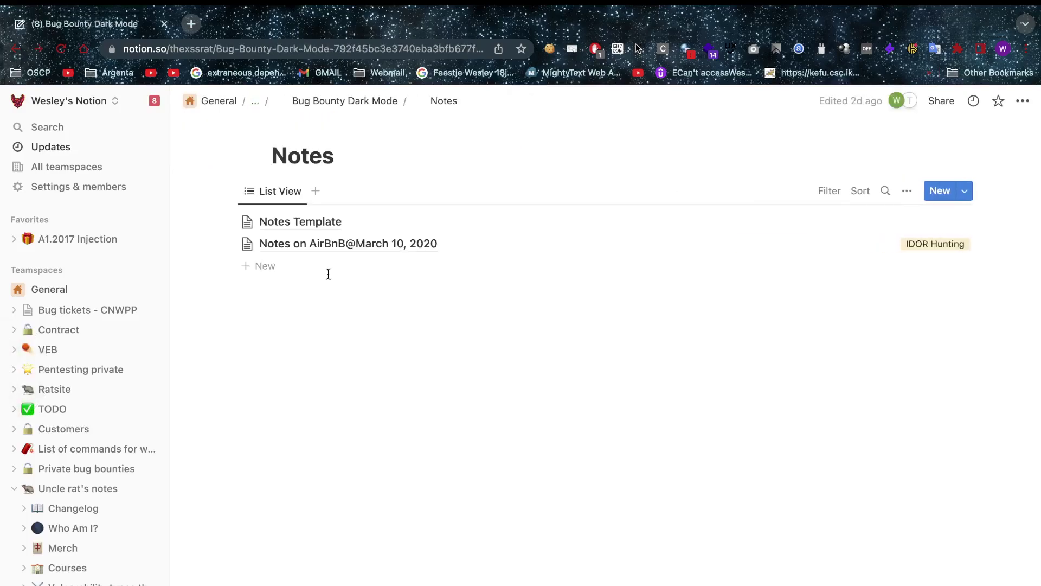
{"action": "left_click", "coordinate": [361, 101]}
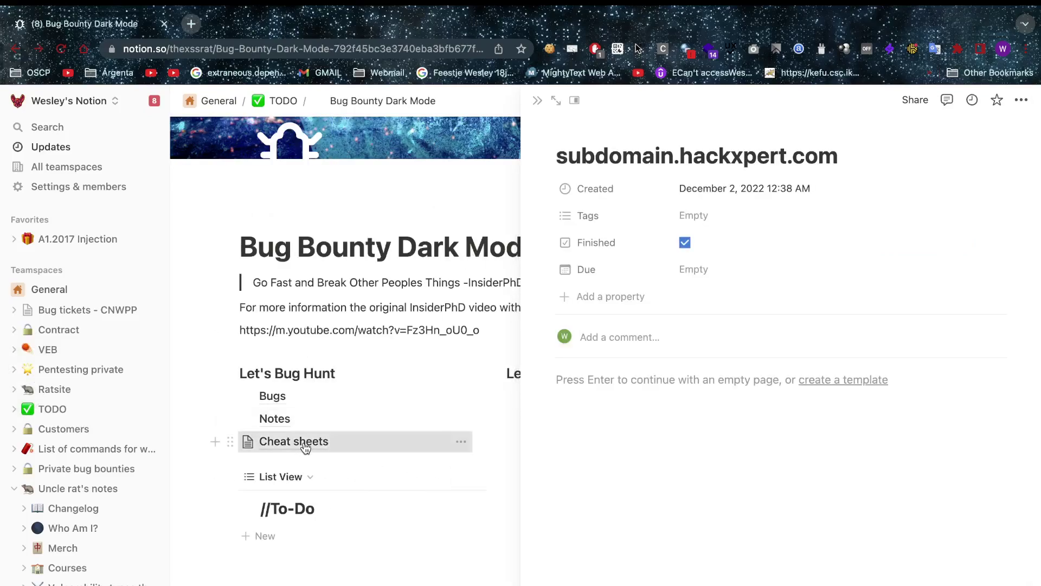
{"action": "left_click", "coordinate": [336, 442]}
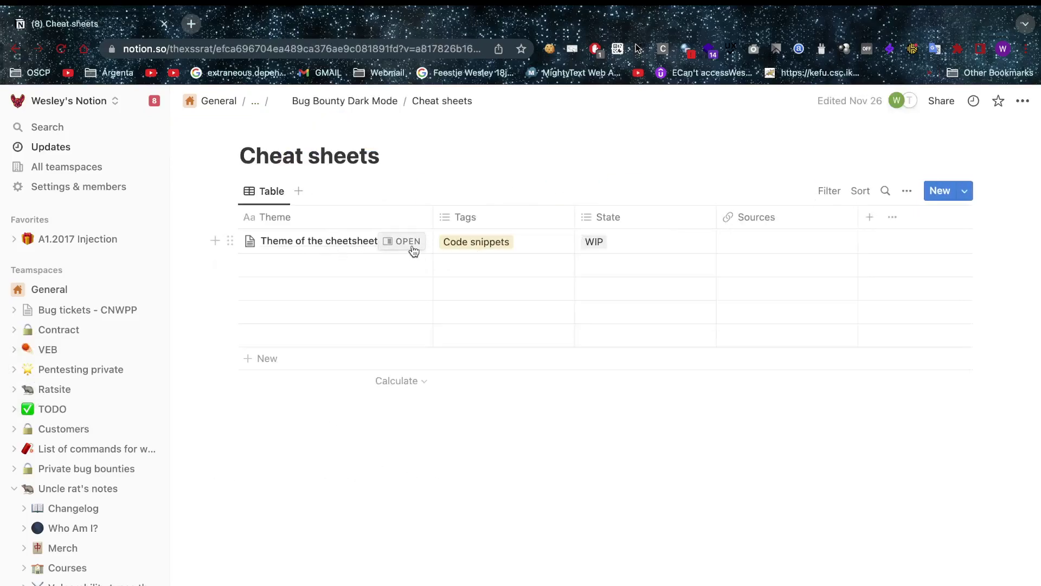
{"action": "left_click", "coordinate": [403, 241]}
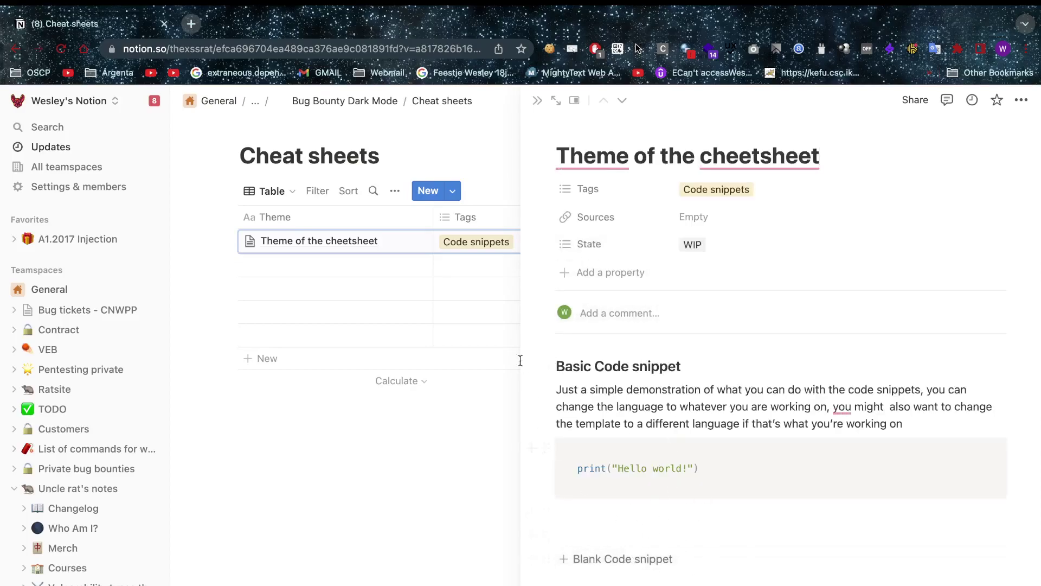
{"action": "left_click", "coordinate": [322, 100]}
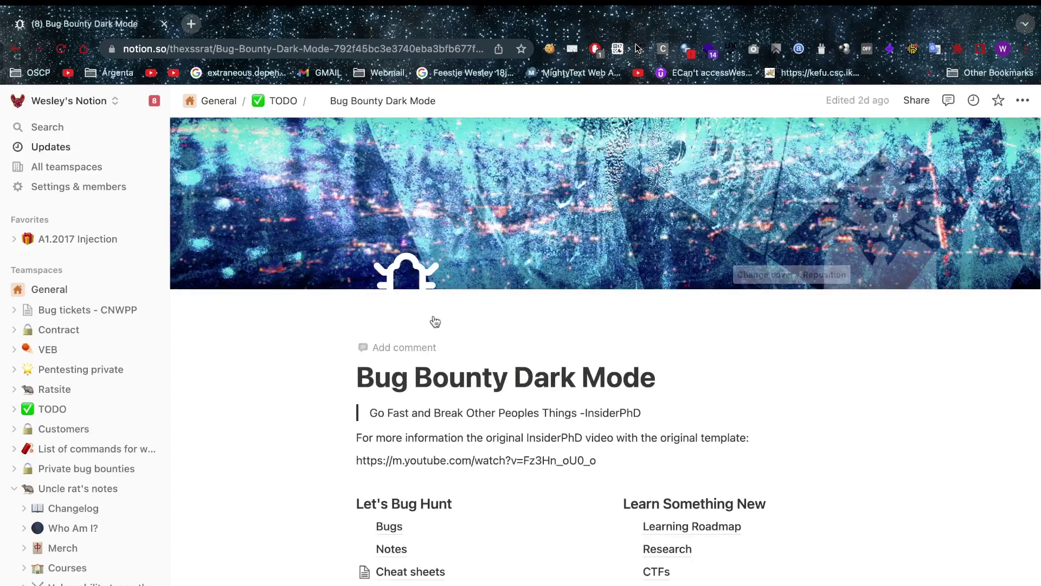
{"action": "scroll", "coordinate": [501, 472], "scroll_direction": "down", "scroll_amount": 5}
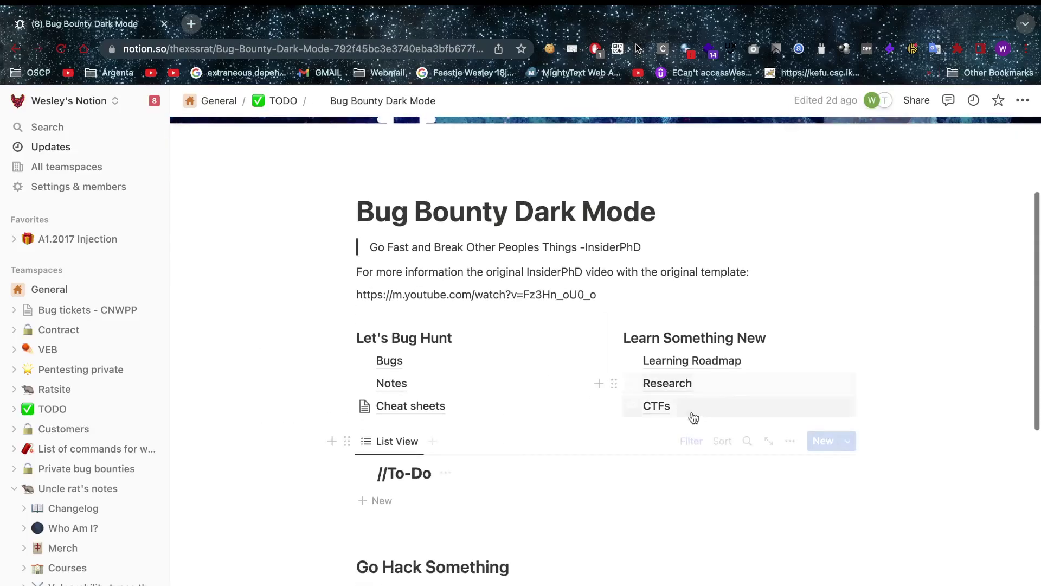
{"action": "left_click", "coordinate": [691, 361]}
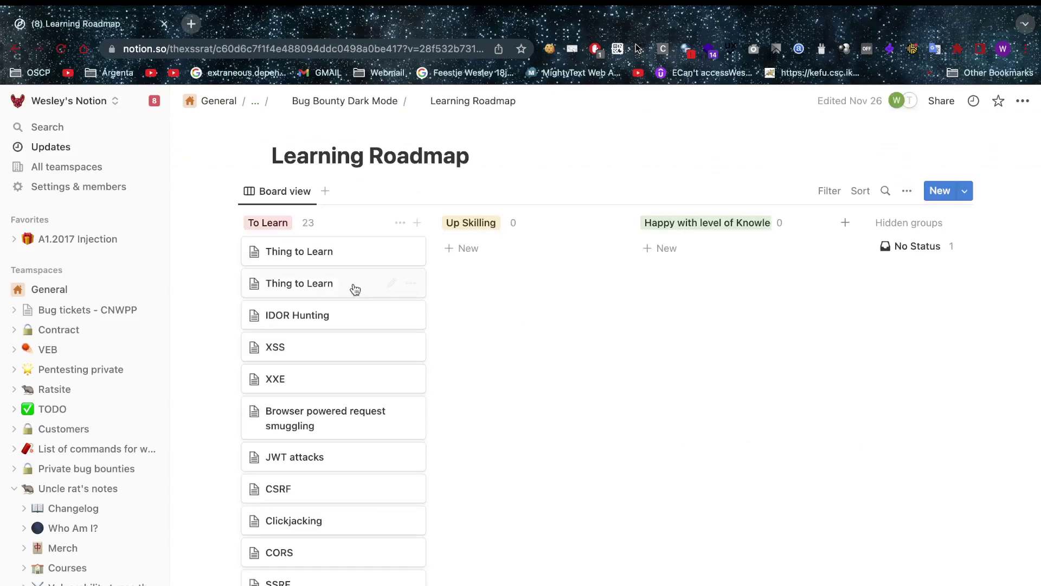
{"action": "scroll", "coordinate": [332, 355], "scroll_direction": "down", "scroll_amount": 6}
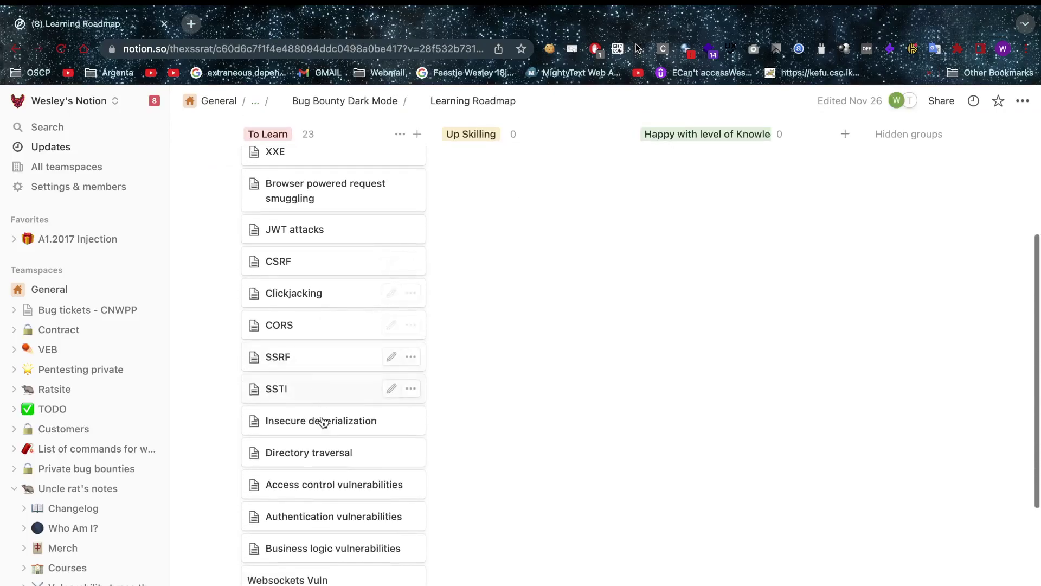
{"action": "scroll", "coordinate": [324, 434], "scroll_direction": "down", "scroll_amount": 3}
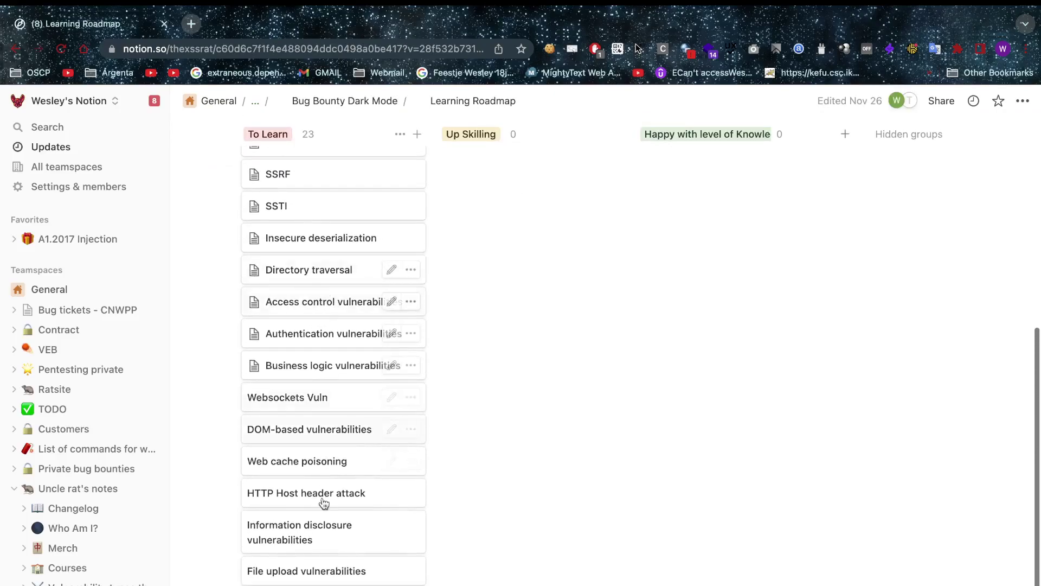
{"action": "scroll", "coordinate": [304, 334], "scroll_direction": "up", "scroll_amount": 10}
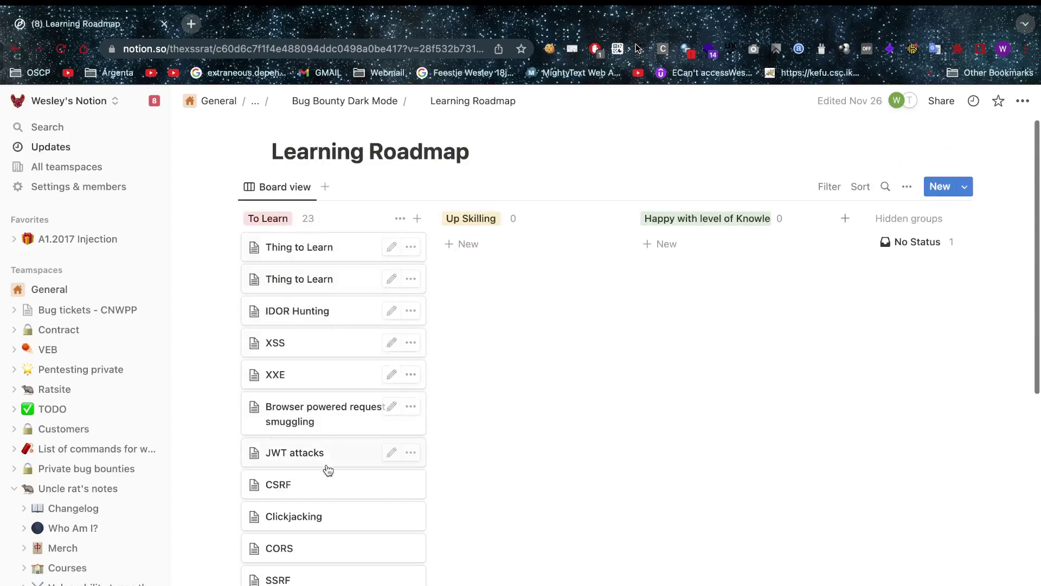
{"action": "left_click", "coordinate": [284, 349]}
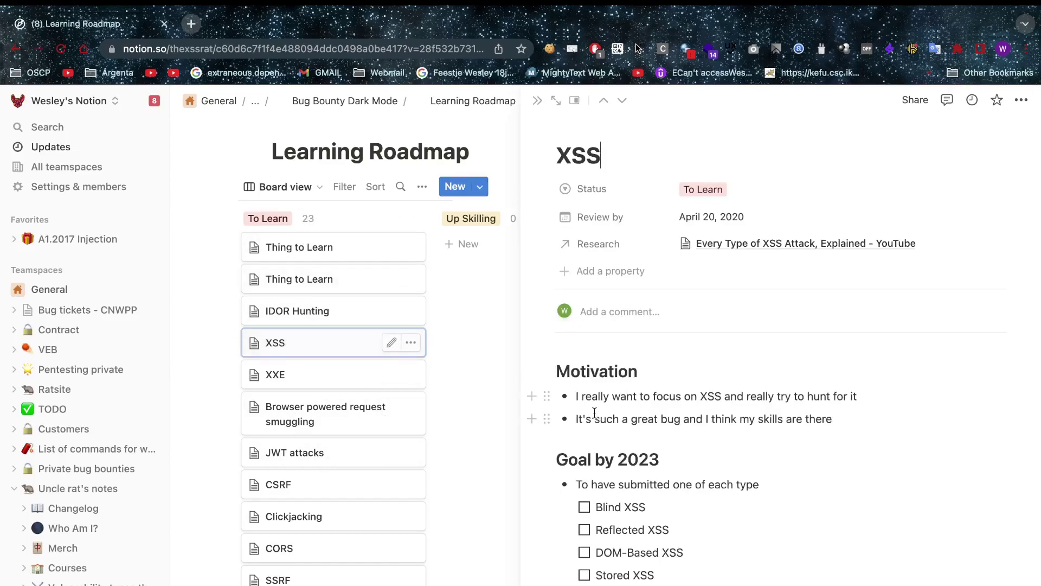
{"action": "scroll", "coordinate": [666, 390], "scroll_direction": "down", "scroll_amount": 3}
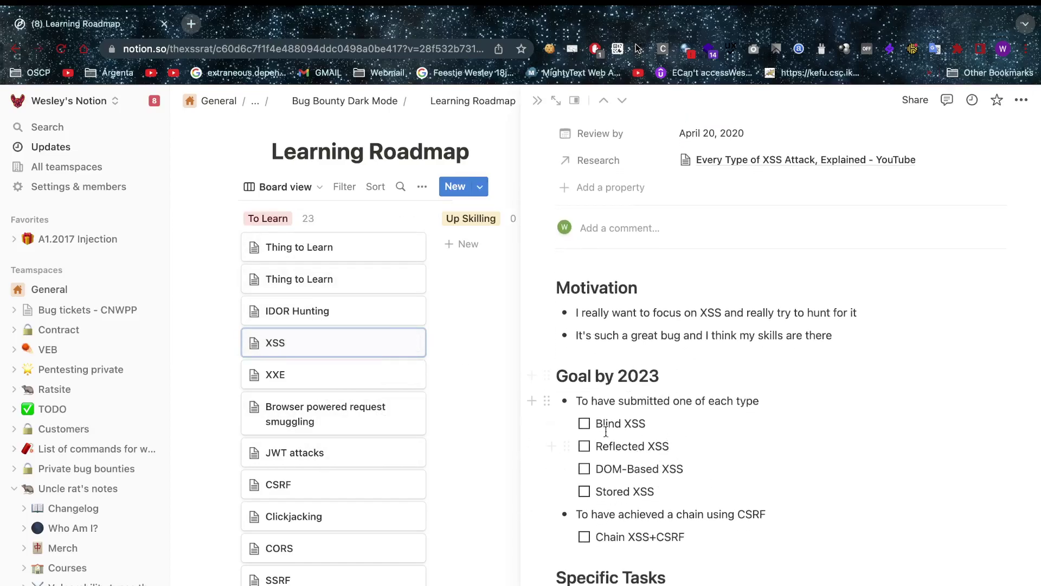
{"action": "double_click", "coordinate": [585, 277]}
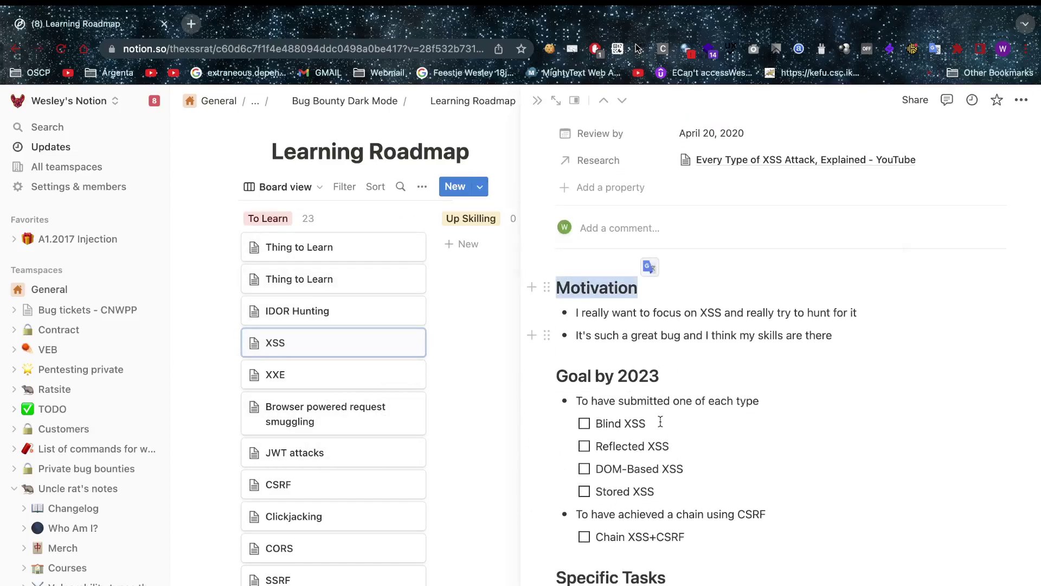
{"action": "scroll", "coordinate": [661, 421], "scroll_direction": "down", "scroll_amount": 3}
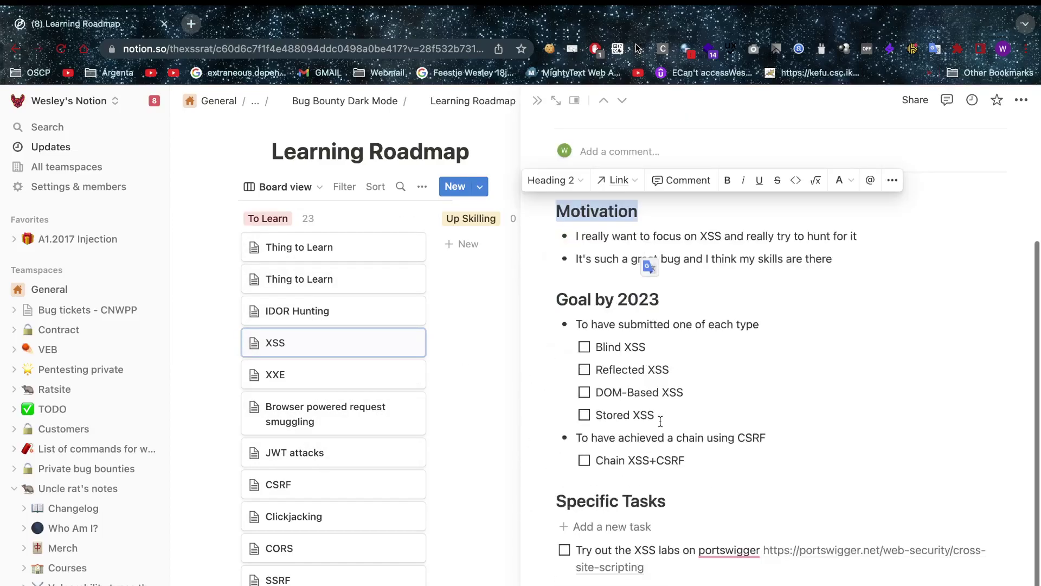
{"action": "triple_click", "coordinate": [586, 502]}
{"action": "left_click", "coordinate": [656, 502]}
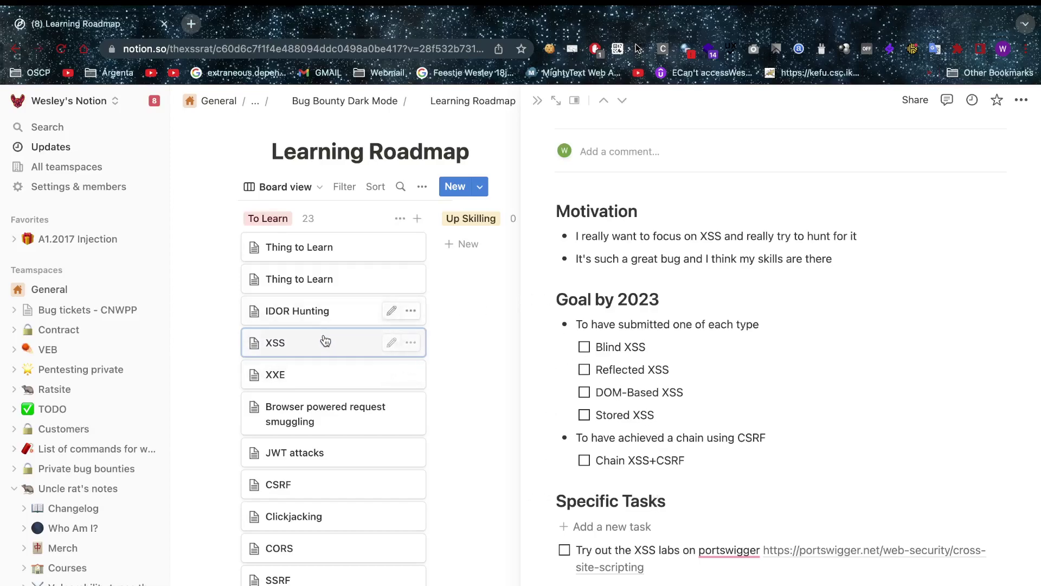
{"action": "left_click_drag", "start_coordinate": [325, 341], "coordinate": [542, 267]}
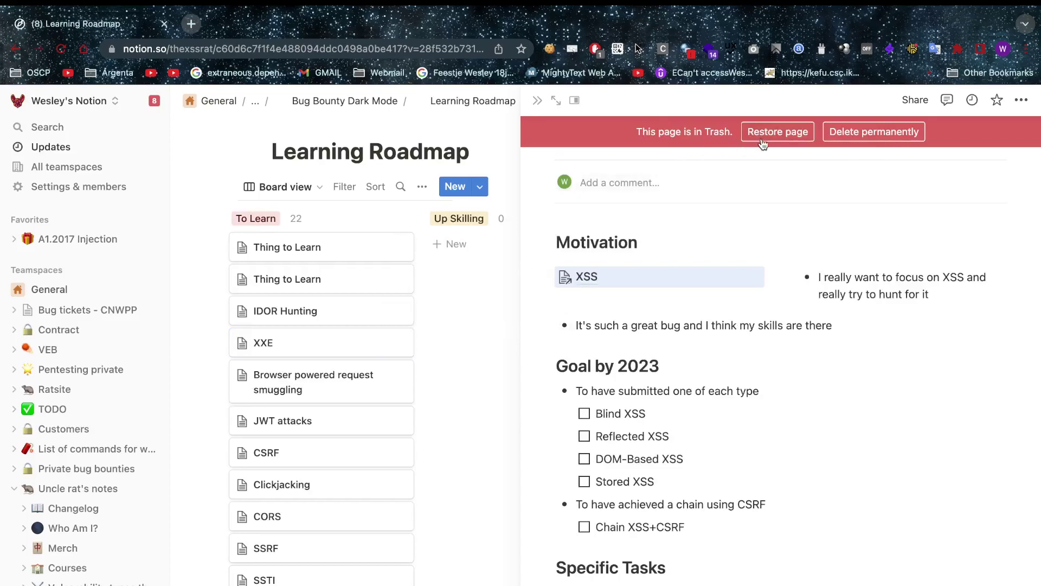
{"action": "left_click", "coordinate": [555, 100]}
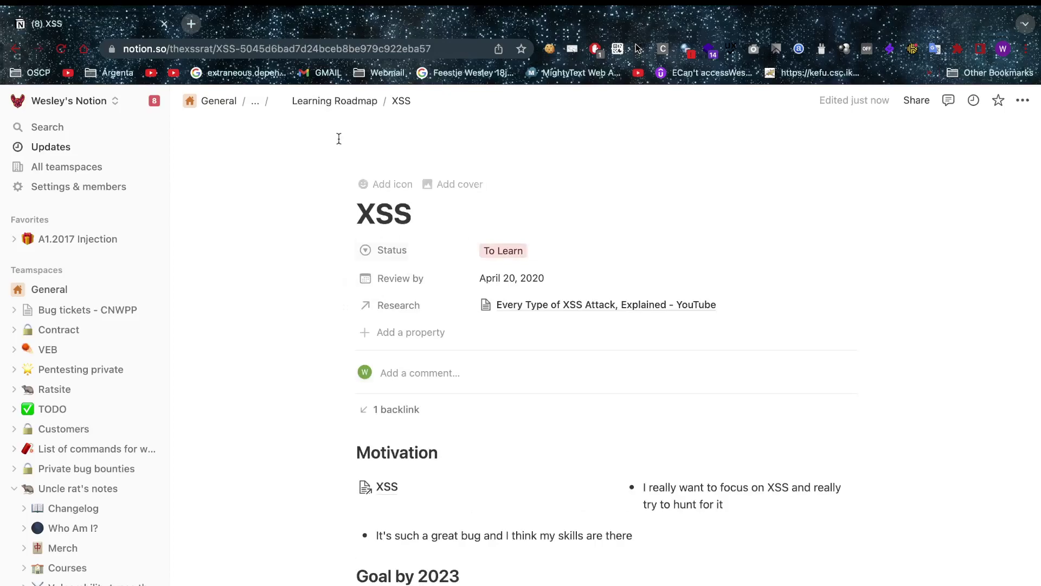
{"action": "left_click", "coordinate": [335, 101]}
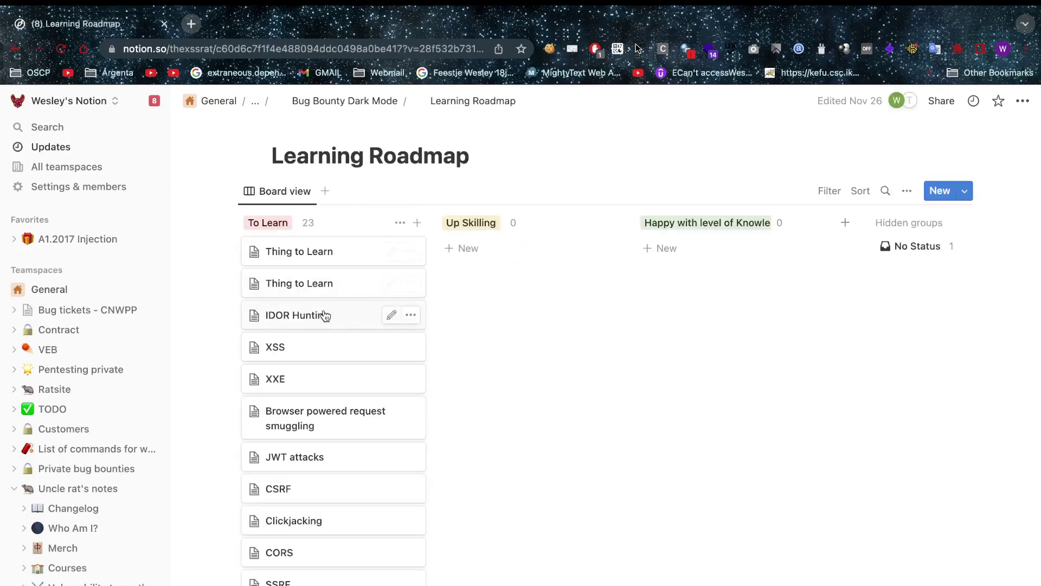
- Move the IDOR Hunting card into the Happy with level of Knowledge column, then go back to Bug Bounty Dark Mode
{"action": "left_click_drag", "start_coordinate": [325, 314], "coordinate": [699, 251]}
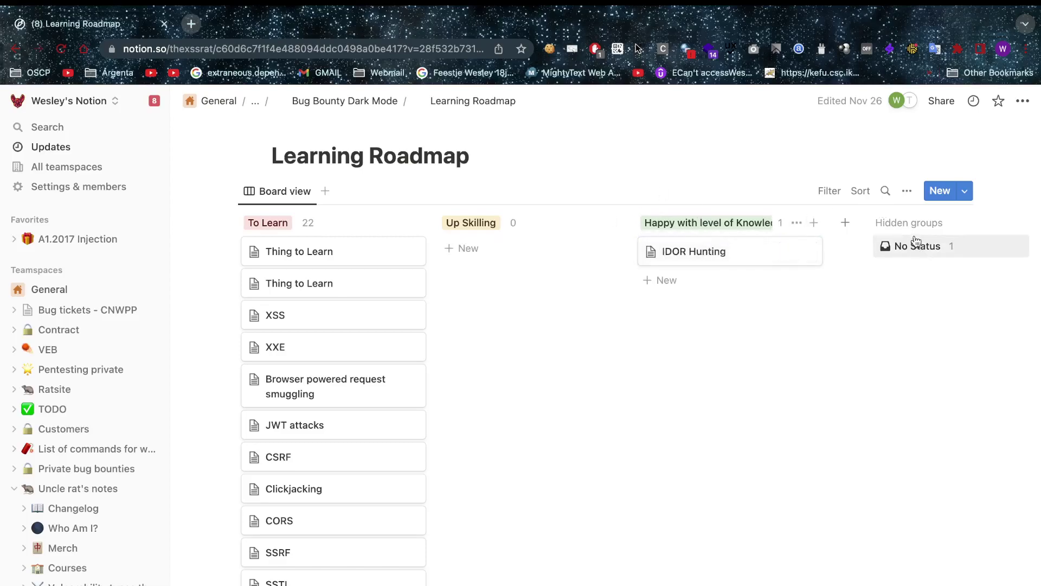
{"action": "left_click", "coordinate": [846, 223]}
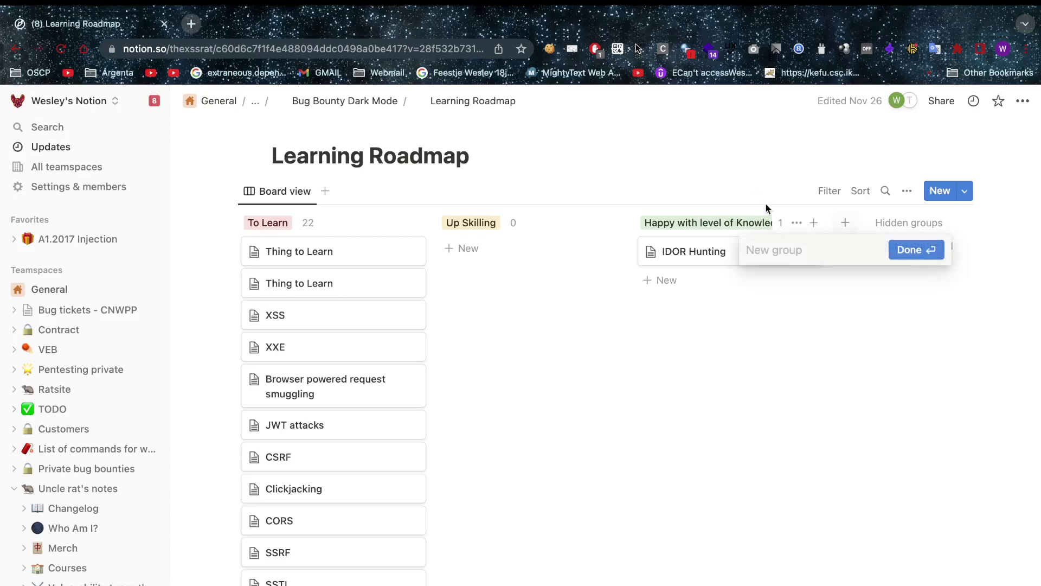
{"action": "left_click", "coordinate": [737, 170]}
{"action": "left_click", "coordinate": [368, 103]}
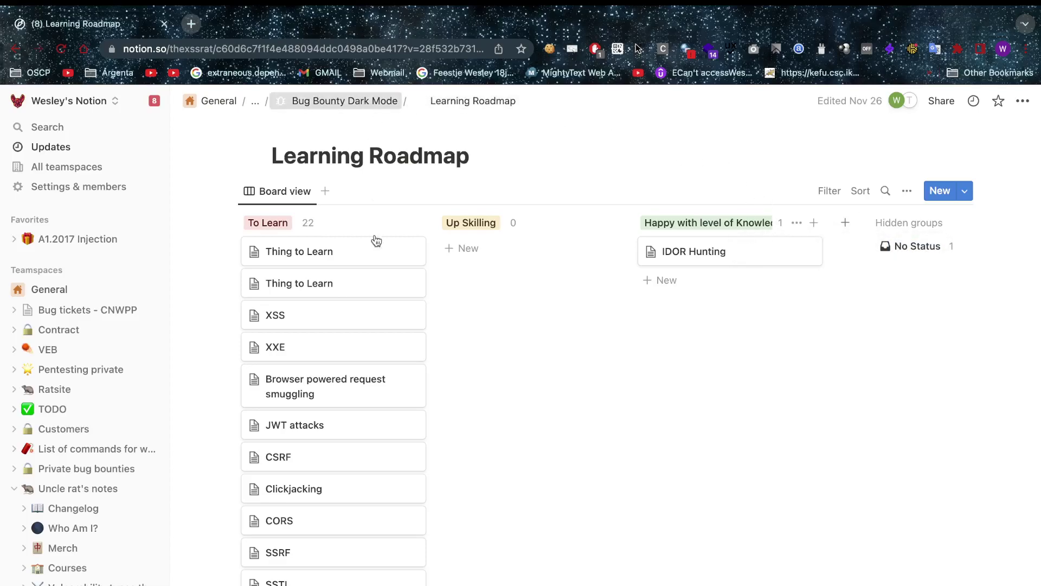
{"action": "scroll", "coordinate": [542, 380], "scroll_direction": "down", "scroll_amount": 2}
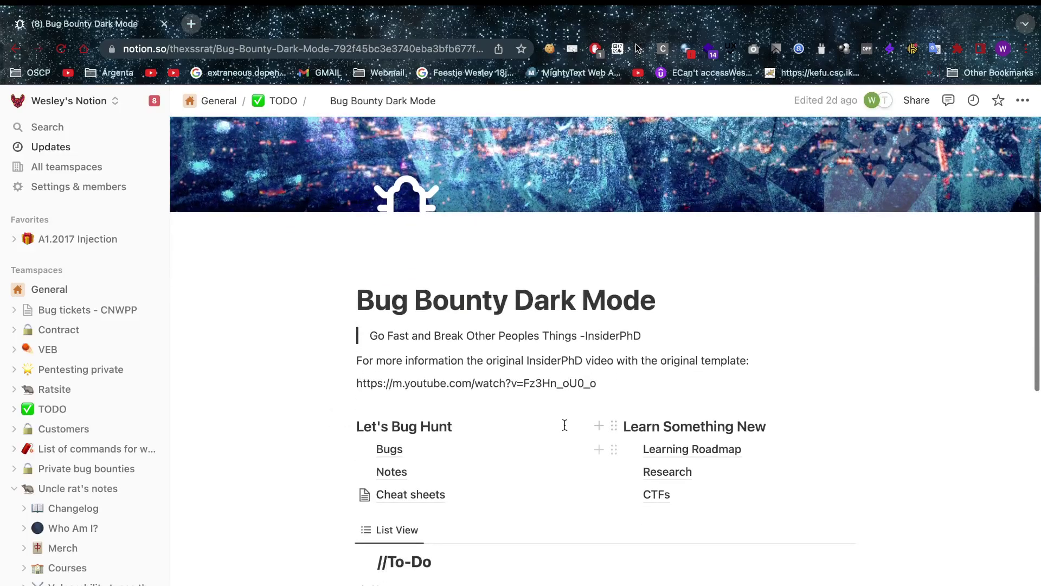
{"action": "scroll", "coordinate": [589, 496], "scroll_direction": "down", "scroll_amount": 5}
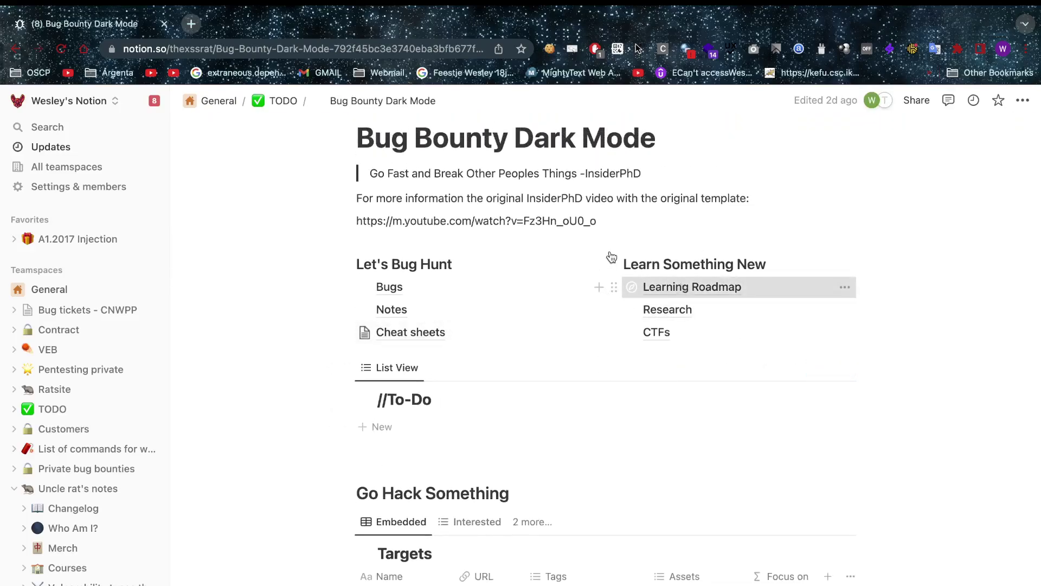
{"action": "scroll", "coordinate": [415, 224], "scroll_direction": "left", "scroll_amount": 3}
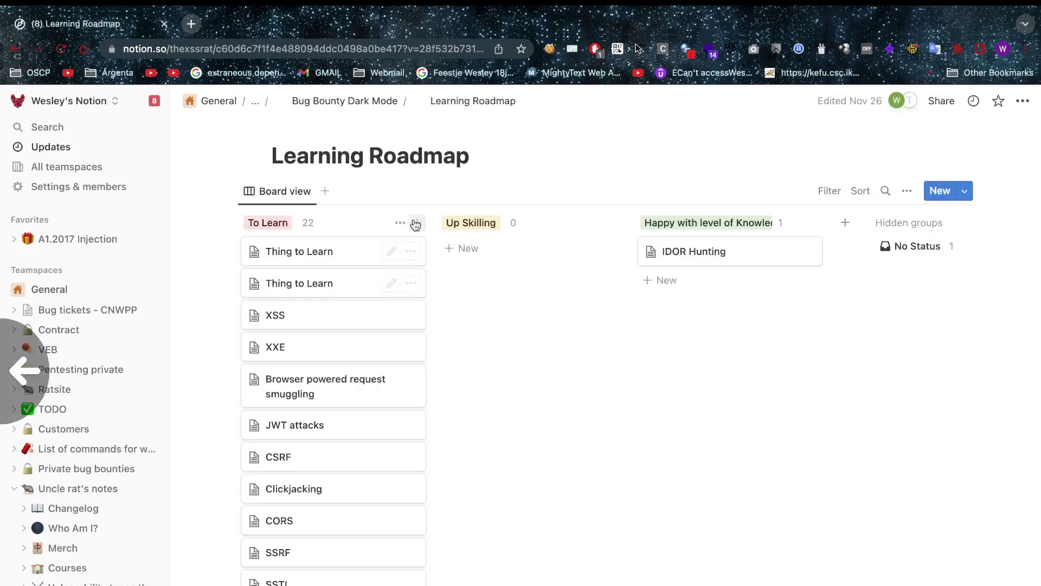
{"action": "left_click", "coordinate": [666, 309]}
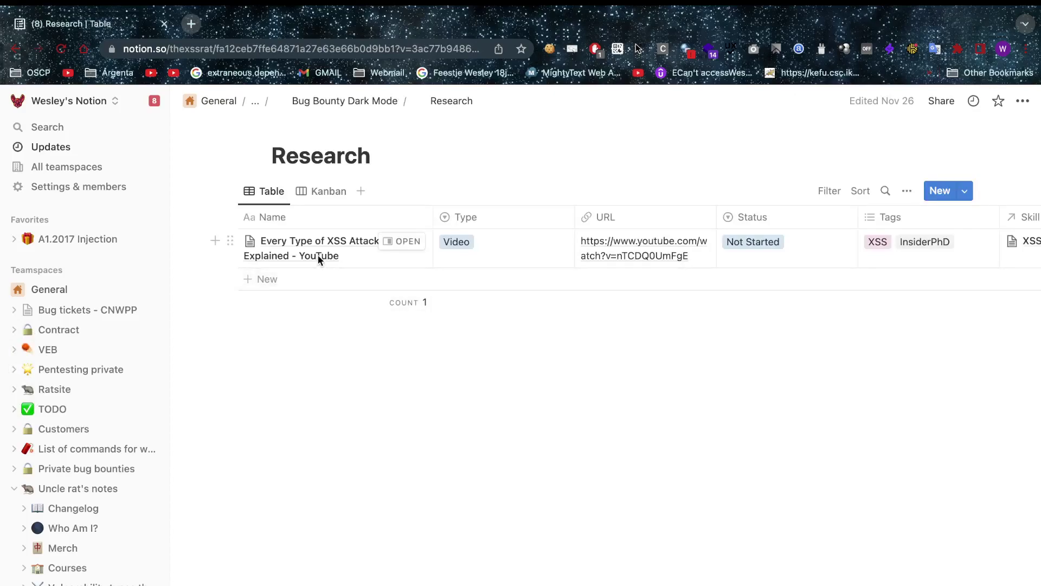
{"action": "left_click", "coordinate": [318, 255]}
{"action": "key", "text": "Escape"}
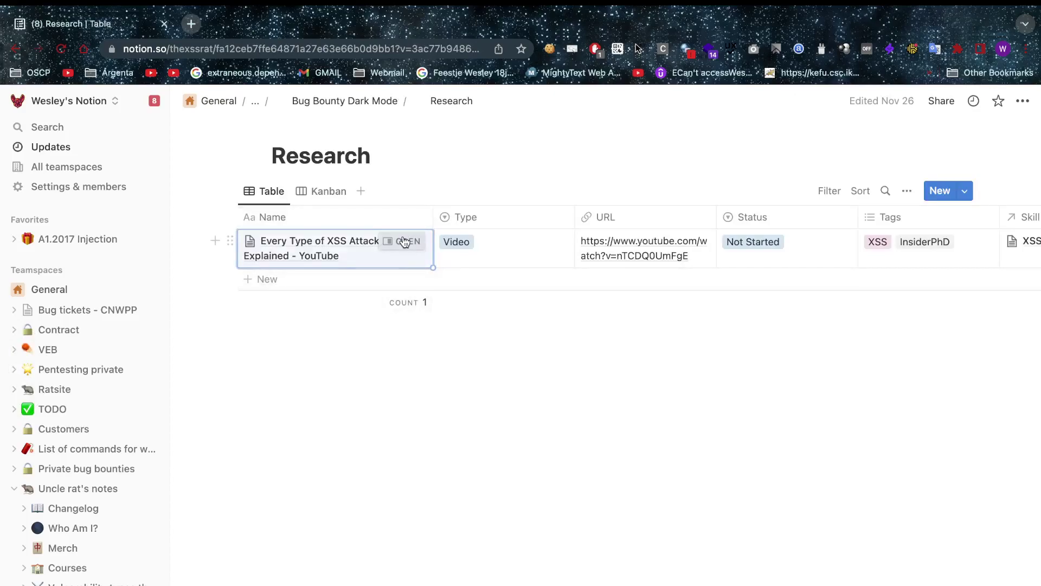
{"action": "left_click", "coordinate": [404, 242]}
{"action": "scroll", "coordinate": [686, 428], "scroll_direction": "down", "scroll_amount": 2}
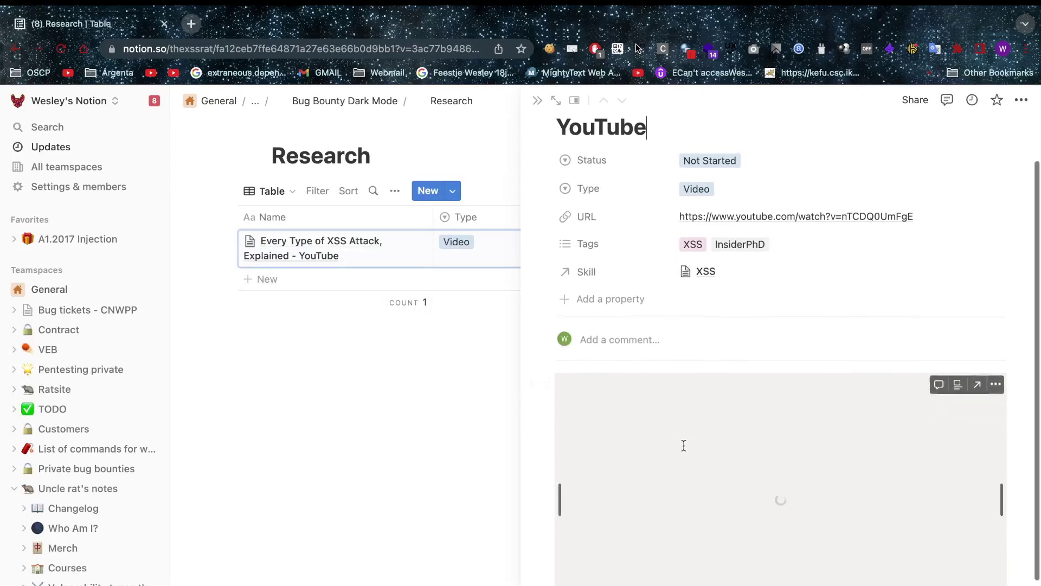
{"action": "scroll", "coordinate": [685, 433], "scroll_direction": "down", "scroll_amount": 2}
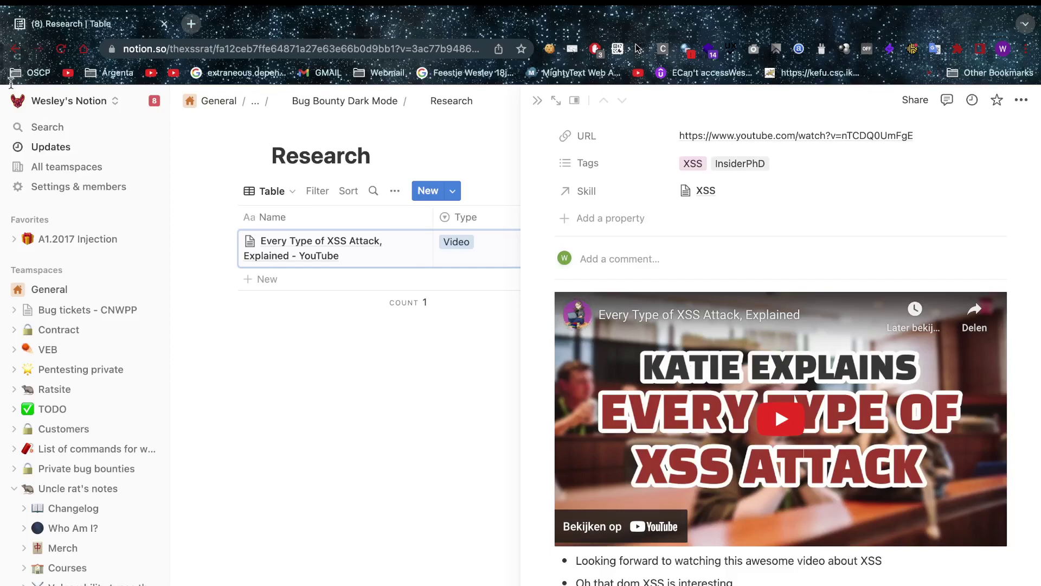
{"action": "left_click", "coordinate": [345, 101]}
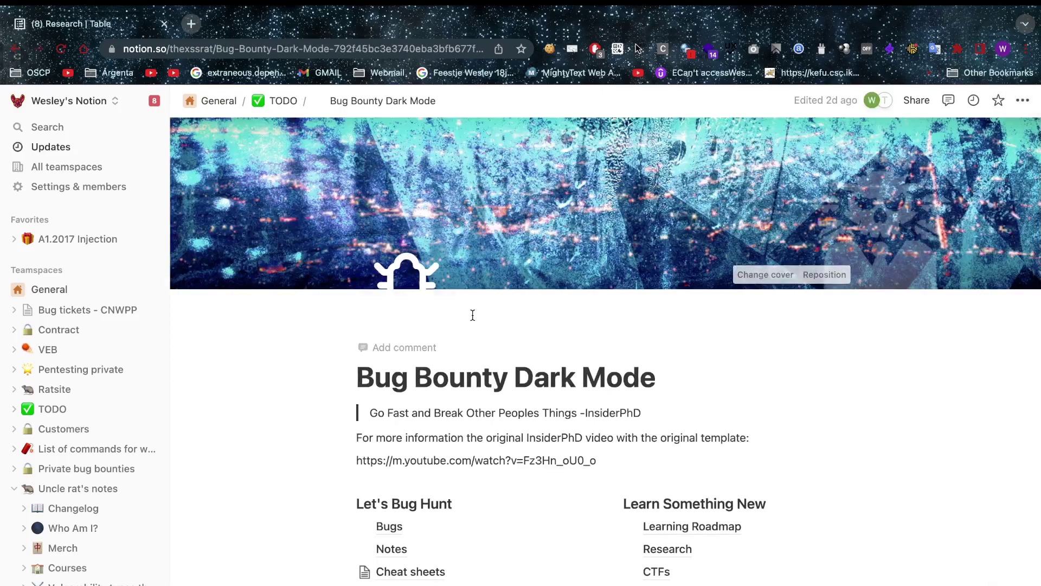
{"action": "left_click", "coordinate": [661, 534]}
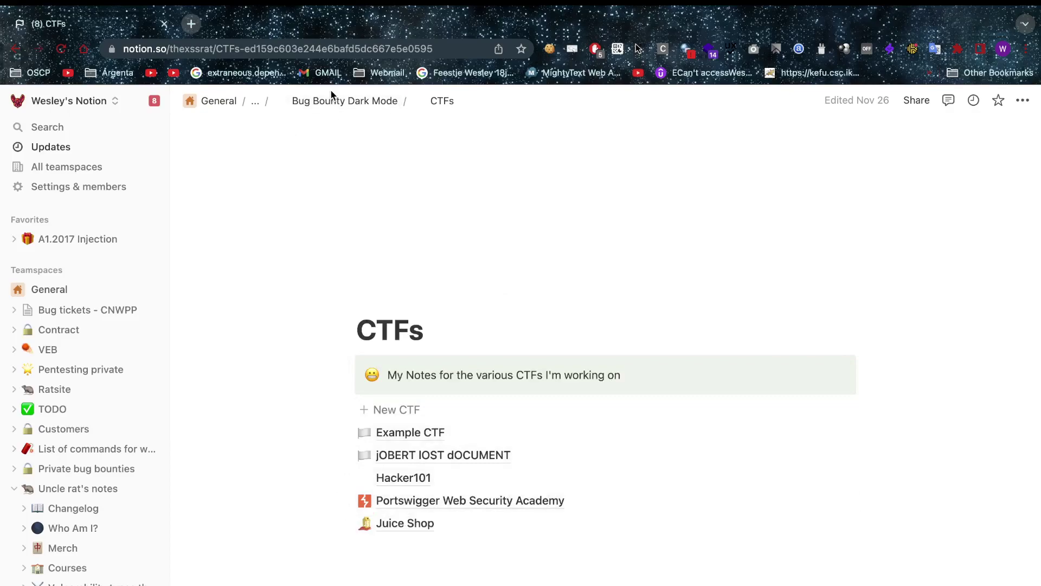
{"action": "left_click", "coordinate": [337, 103]}
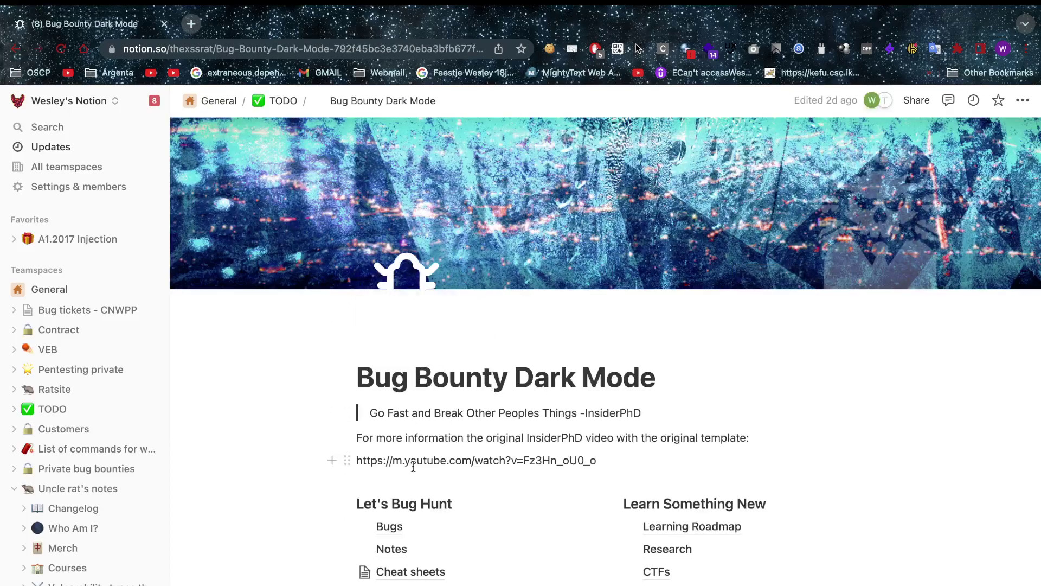
{"action": "scroll", "coordinate": [413, 466], "scroll_direction": "down", "scroll_amount": 3}
{"action": "scroll", "coordinate": [414, 466], "scroll_direction": "down", "scroll_amount": 6}
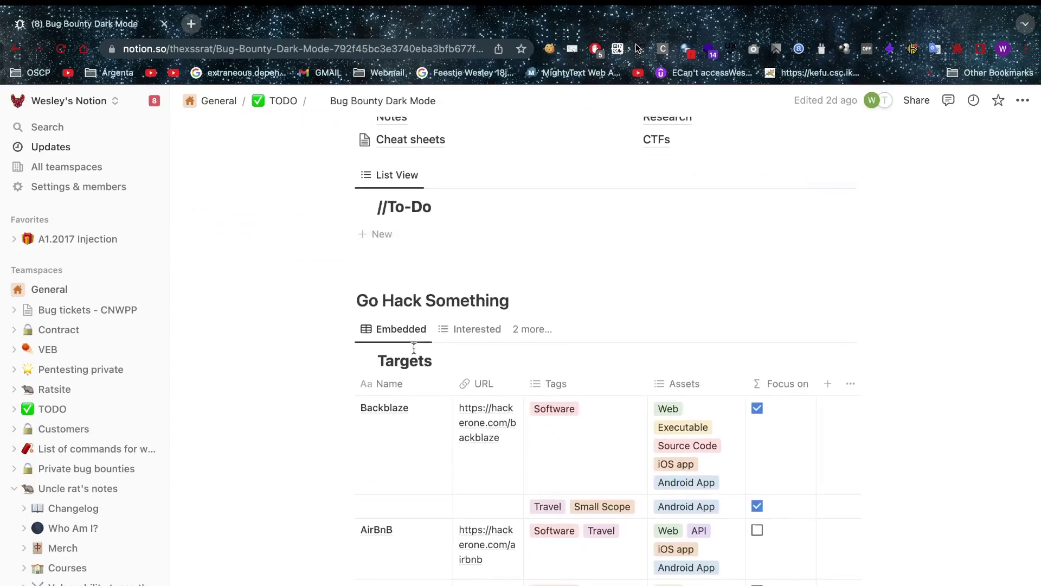
- Add an Assets filter to the Targets table, try the Web option, then clear it so all 5 targets show
{"action": "scroll", "coordinate": [414, 348], "scroll_direction": "down", "scroll_amount": 2}
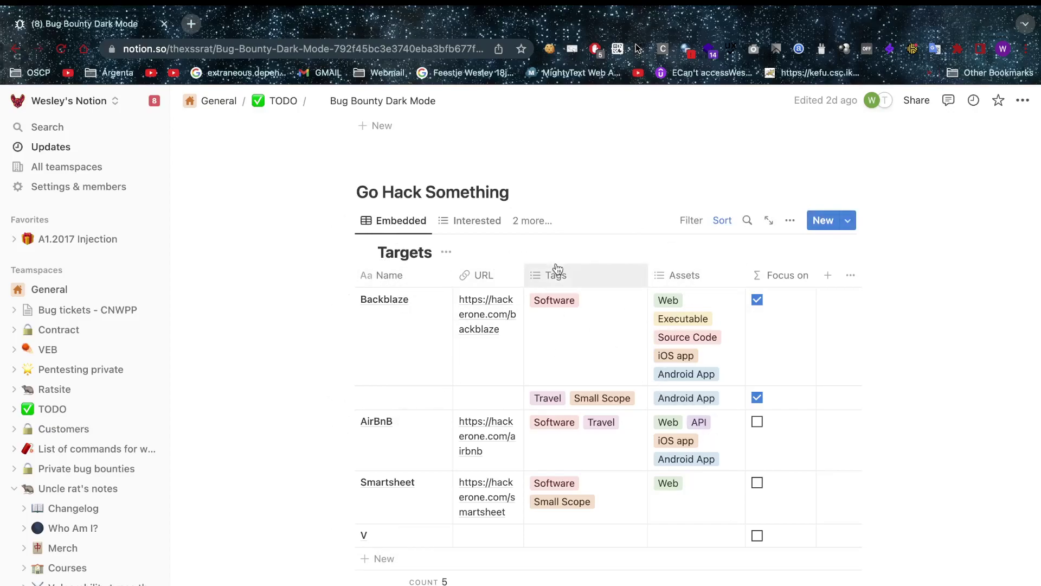
{"action": "scroll", "coordinate": [558, 268], "scroll_direction": "up", "scroll_amount": 3}
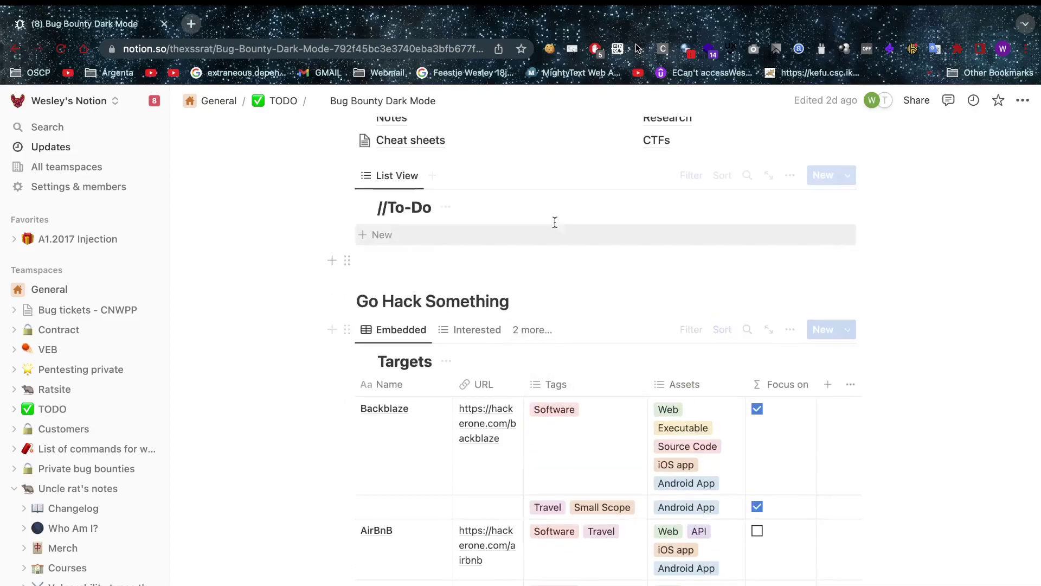
{"action": "scroll", "coordinate": [555, 222], "scroll_direction": "down", "scroll_amount": 2}
{"action": "scroll", "coordinate": [556, 223], "scroll_direction": "up", "scroll_amount": 1}
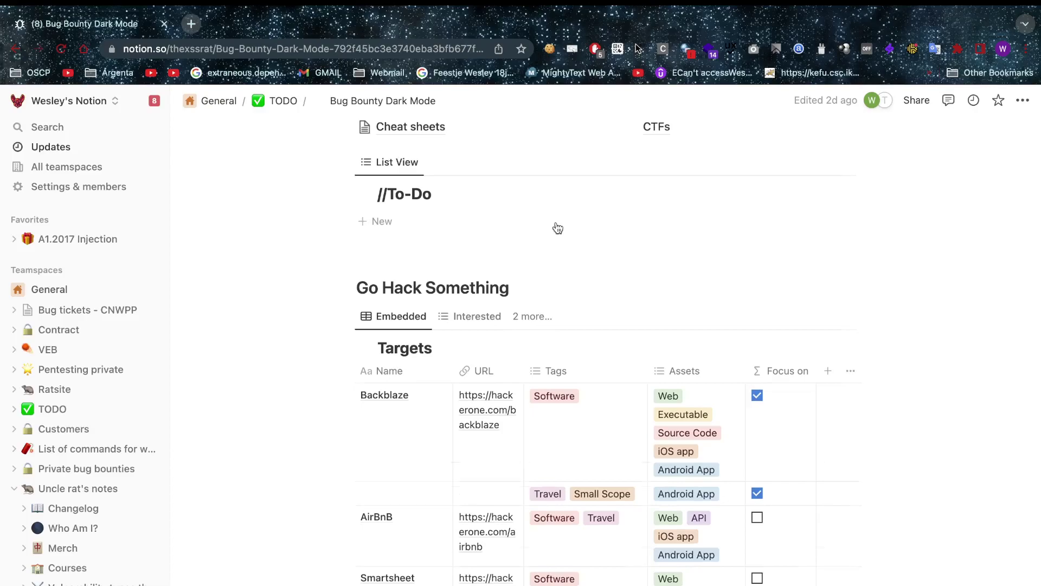
{"action": "scroll", "coordinate": [558, 227], "scroll_direction": "down", "scroll_amount": 5}
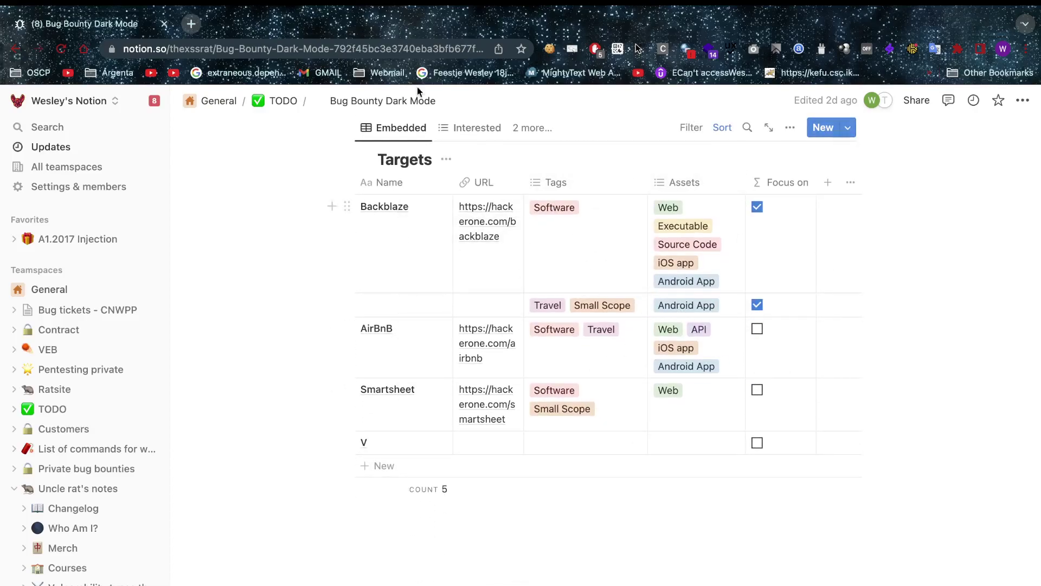
{"action": "scroll", "coordinate": [500, 263], "scroll_direction": "up", "scroll_amount": 2}
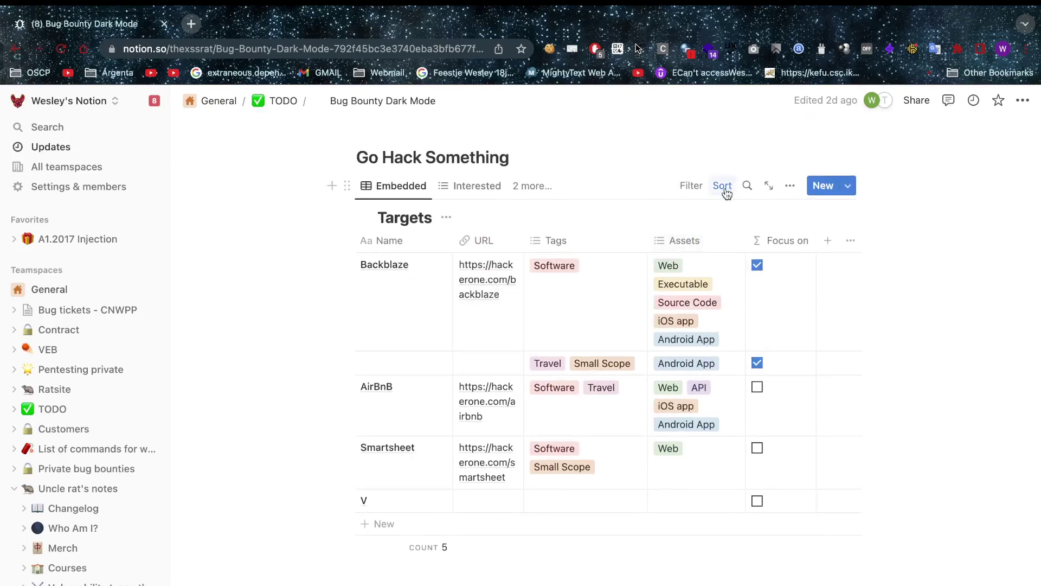
{"action": "left_click", "coordinate": [691, 188]}
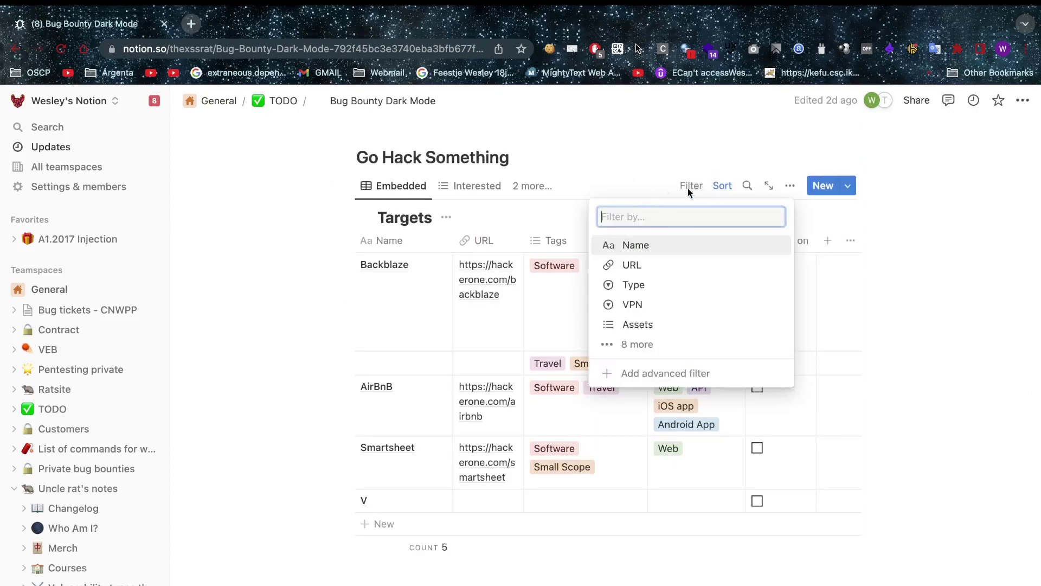
{"action": "left_click", "coordinate": [639, 324]}
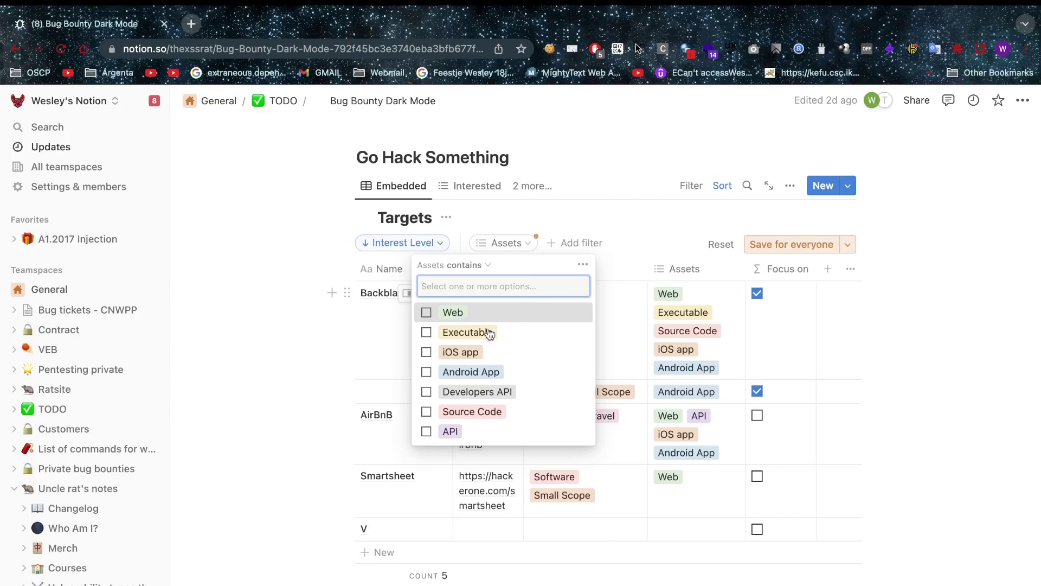
{"action": "left_click", "coordinate": [427, 313]}
{"action": "left_click", "coordinate": [427, 313]}
{"action": "left_click", "coordinate": [376, 298]}
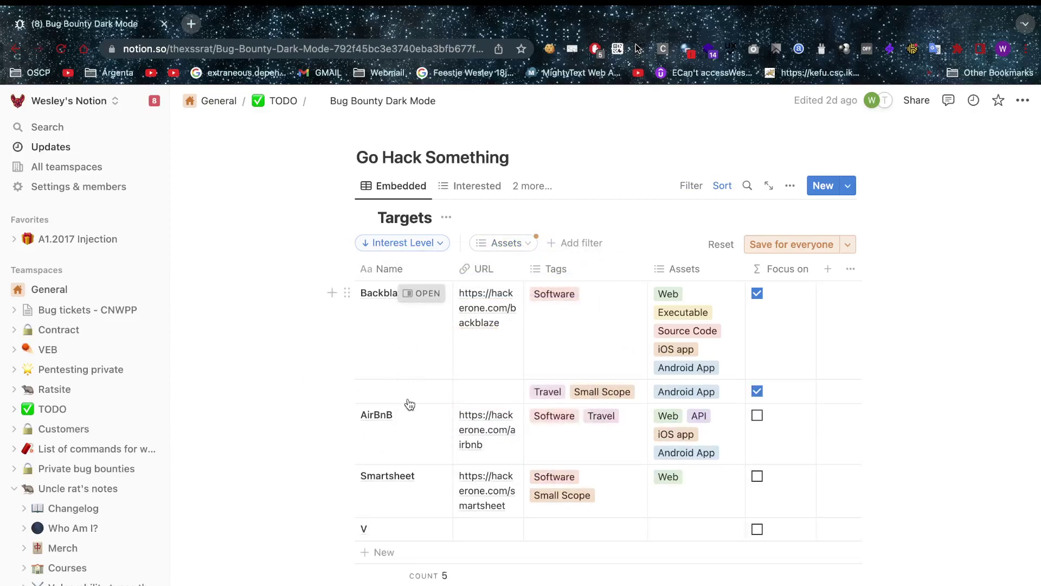
{"action": "left_click", "coordinate": [418, 296]}
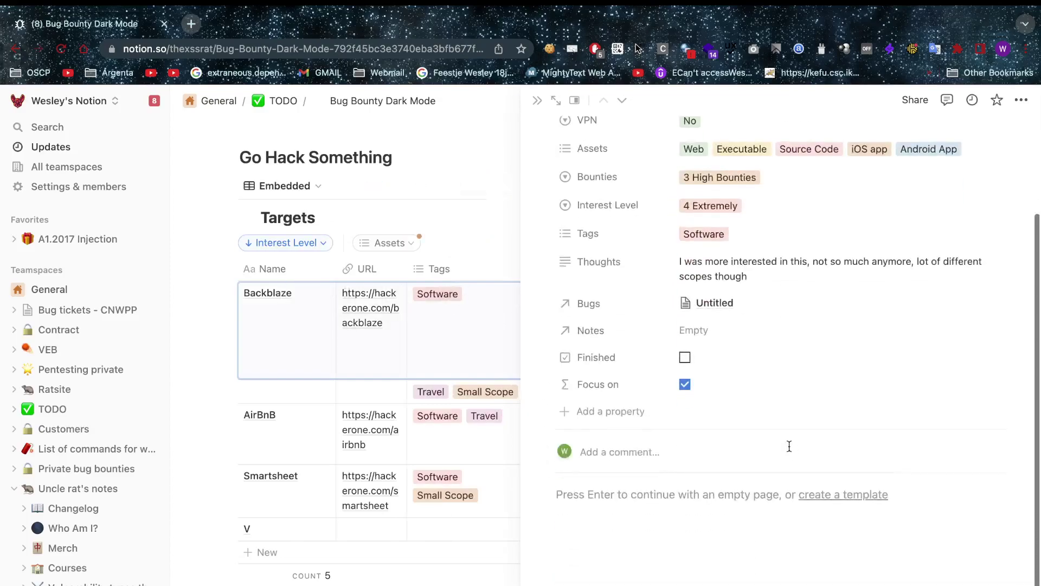
{"action": "scroll", "coordinate": [760, 380], "scroll_direction": "down", "scroll_amount": 3}
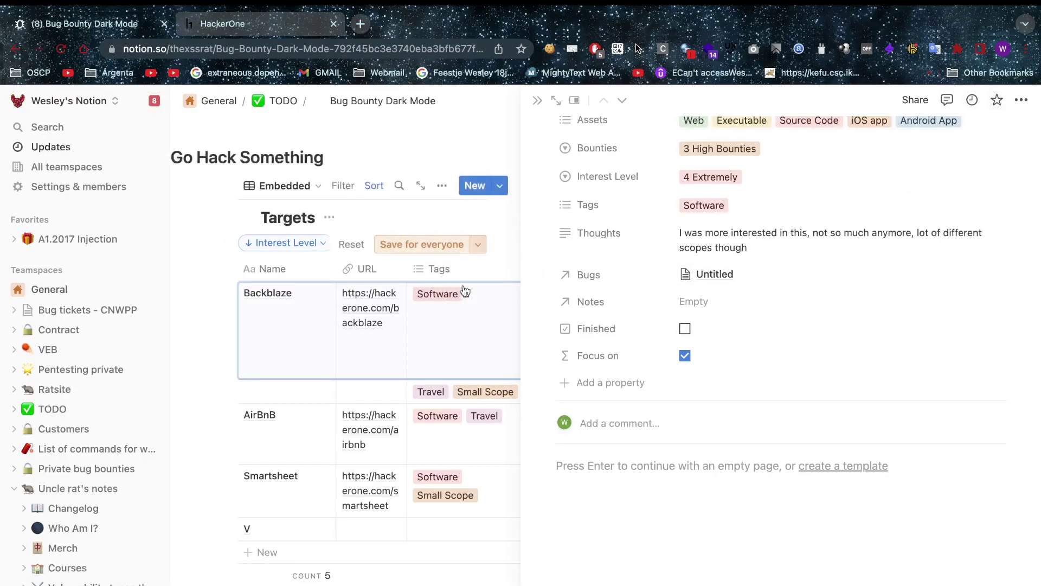
{"action": "scroll", "coordinate": [465, 291], "scroll_direction": "right", "scroll_amount": 5}
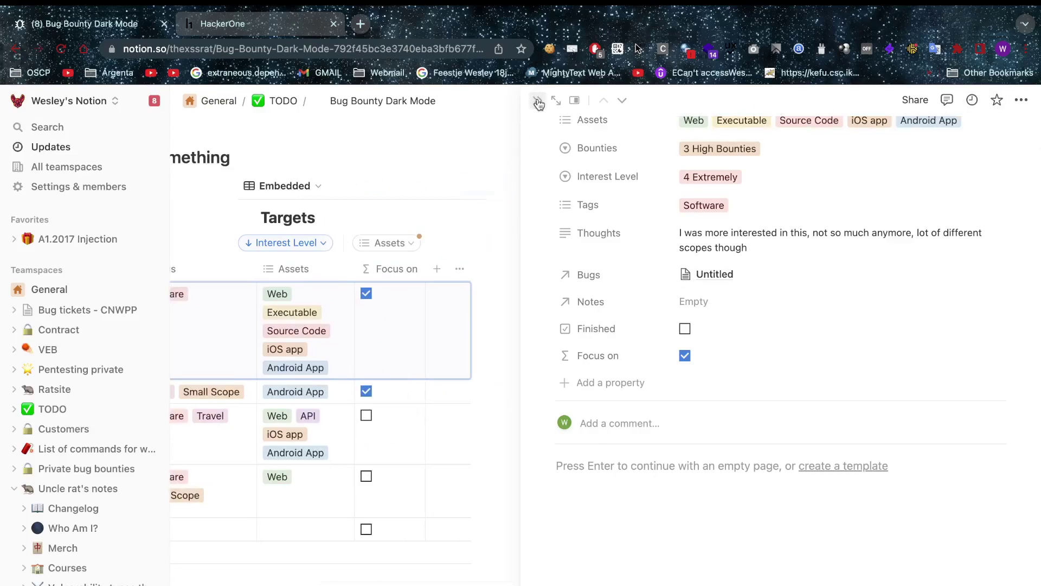
{"action": "key", "text": "Escape"}
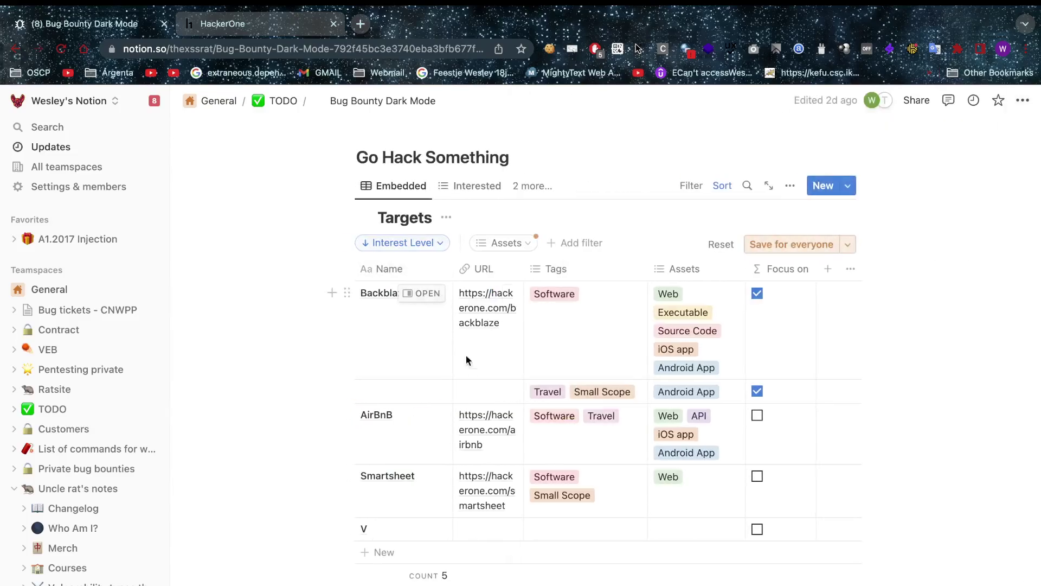
{"action": "left_click", "coordinate": [513, 241]}
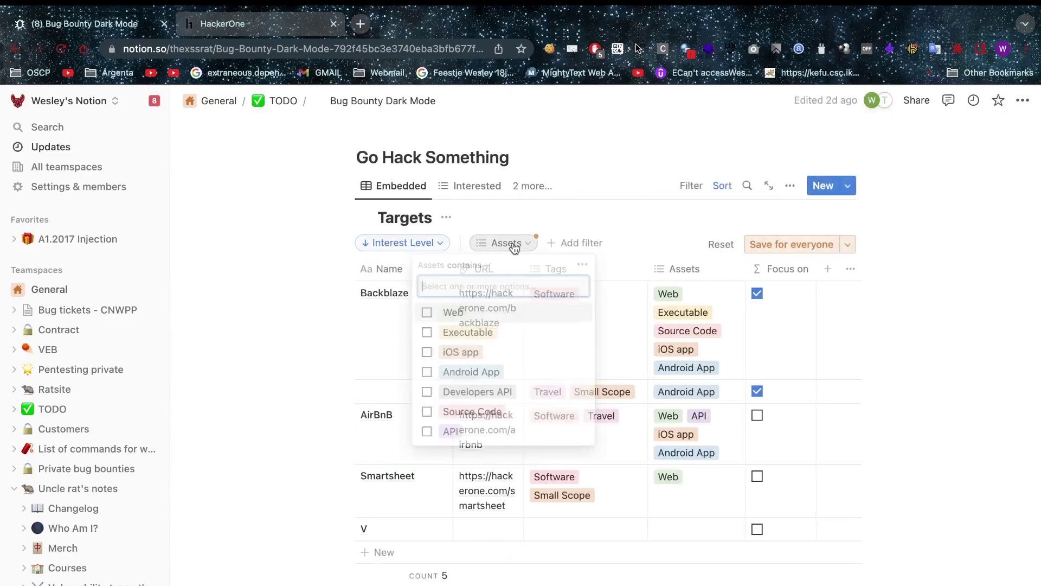
{"action": "left_click", "coordinate": [502, 241]}
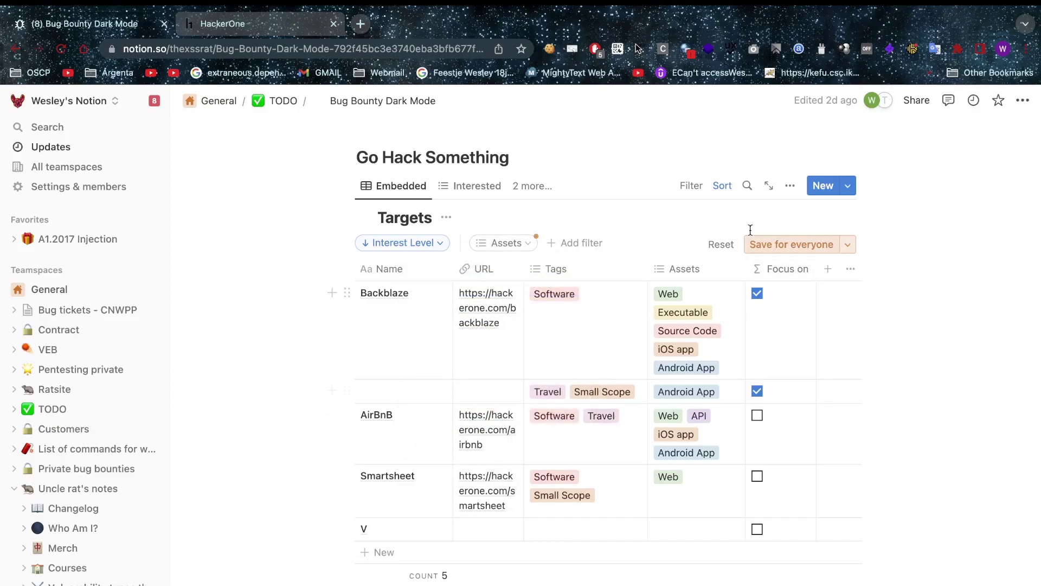
{"action": "scroll", "coordinate": [570, 375], "scroll_direction": "down", "scroll_amount": 3}
{"action": "scroll", "coordinate": [570, 375], "scroll_direction": "up", "scroll_amount": 4}
{"action": "scroll", "coordinate": [571, 375], "scroll_direction": "up", "scroll_amount": 5}
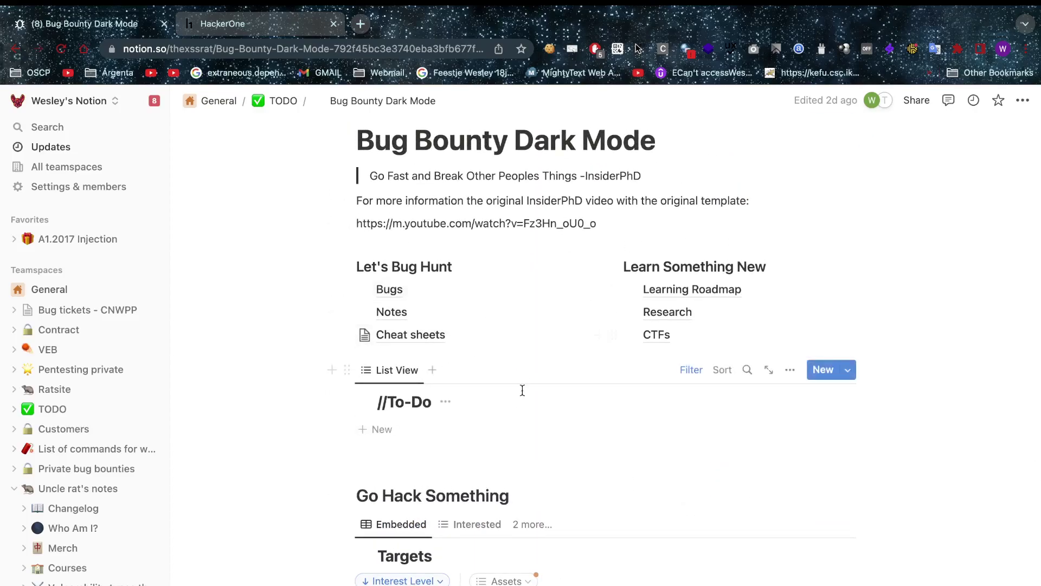
- Expand Vulnerability types in the sidebar to reveal its CSRF, IDOR and XSS subpages
{"action": "scroll", "coordinate": [491, 399], "scroll_direction": "up", "scroll_amount": 2}
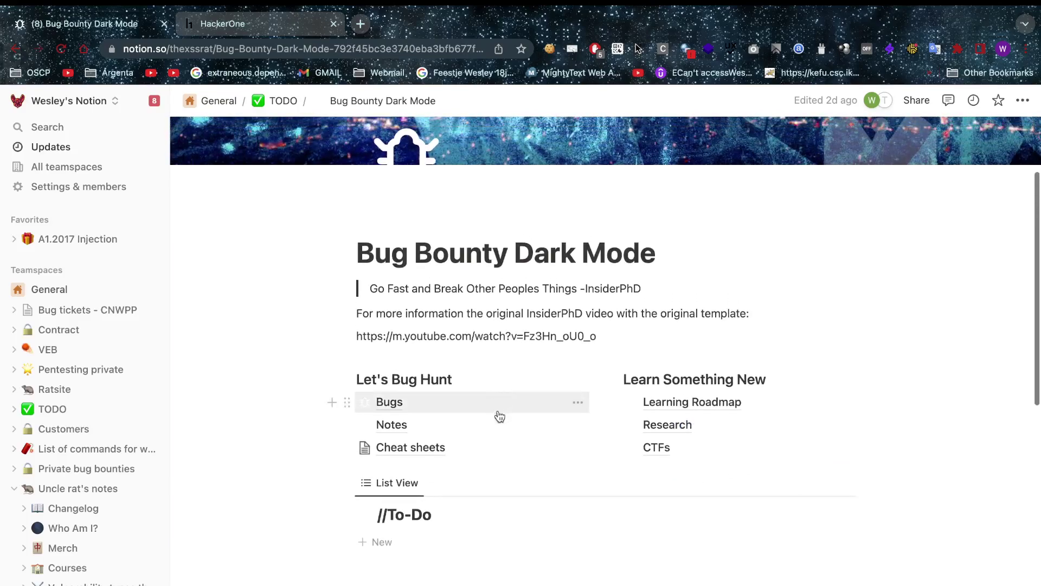
{"action": "scroll", "coordinate": [496, 423], "scroll_direction": "down", "scroll_amount": 3}
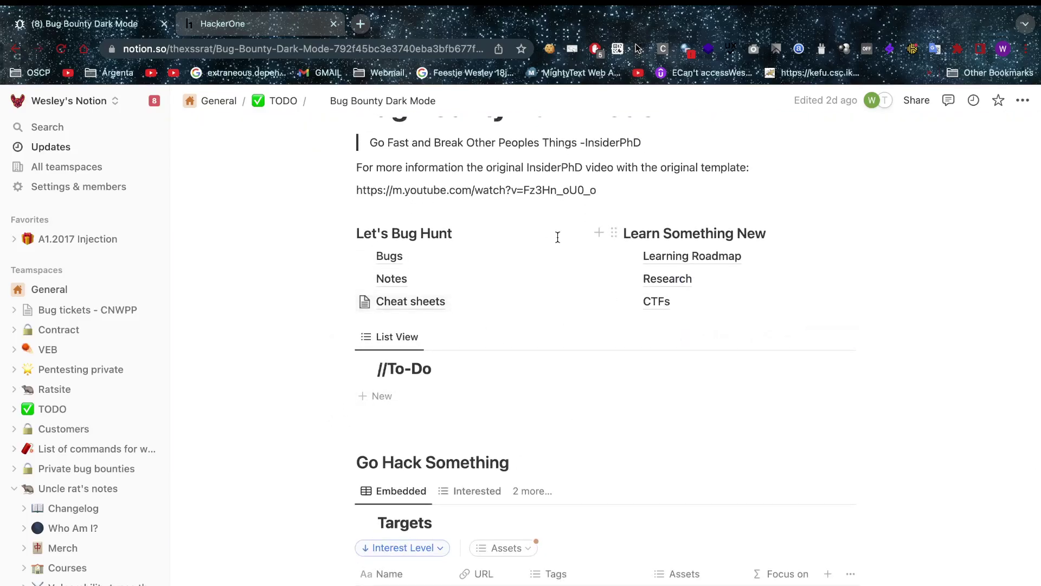
{"action": "scroll", "coordinate": [70, 488], "scroll_direction": "down", "scroll_amount": 5}
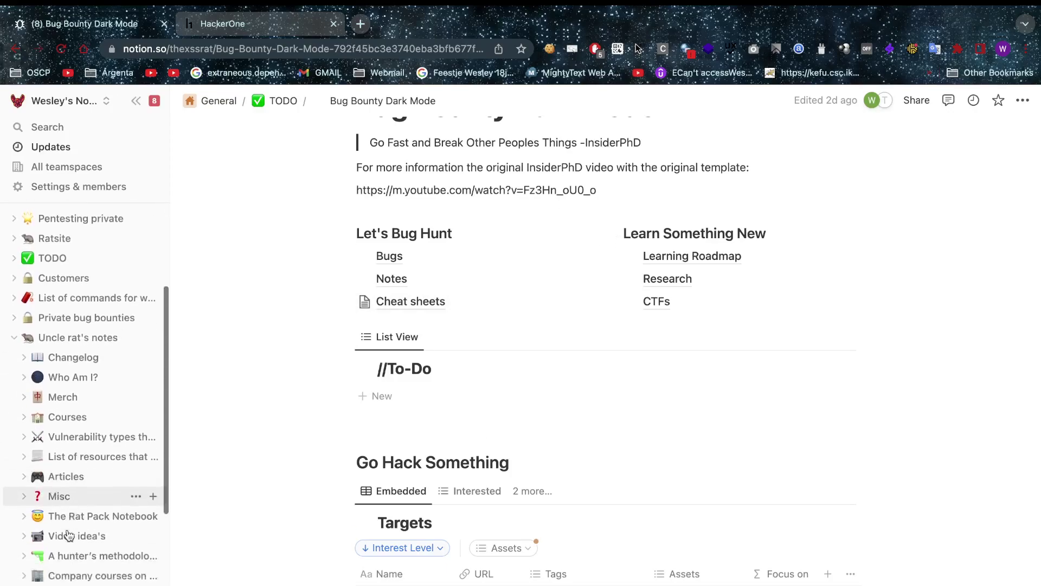
{"action": "scroll", "coordinate": [69, 536], "scroll_direction": "down", "scroll_amount": 1}
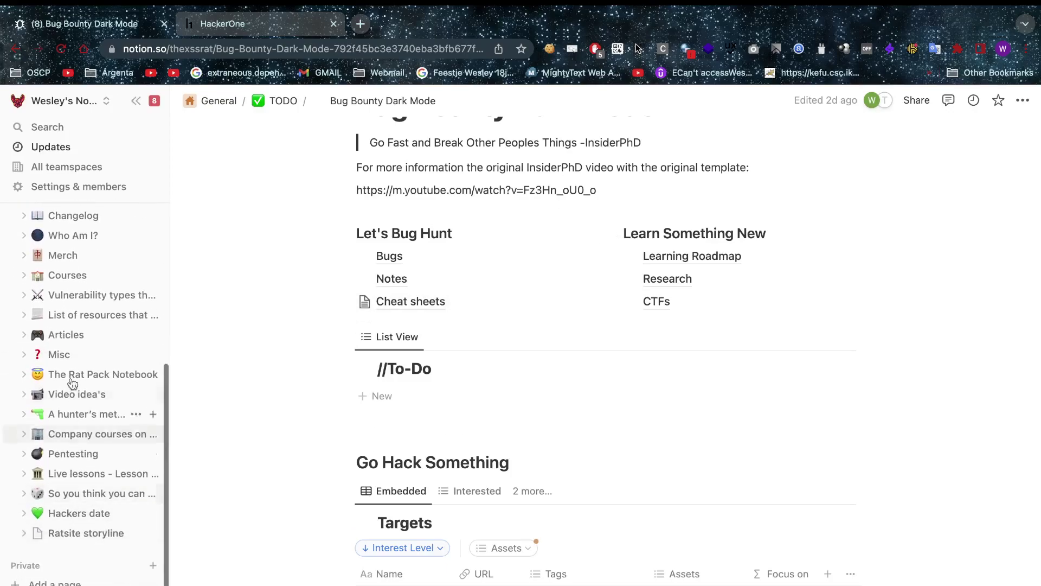
{"action": "left_click", "coordinate": [24, 294]}
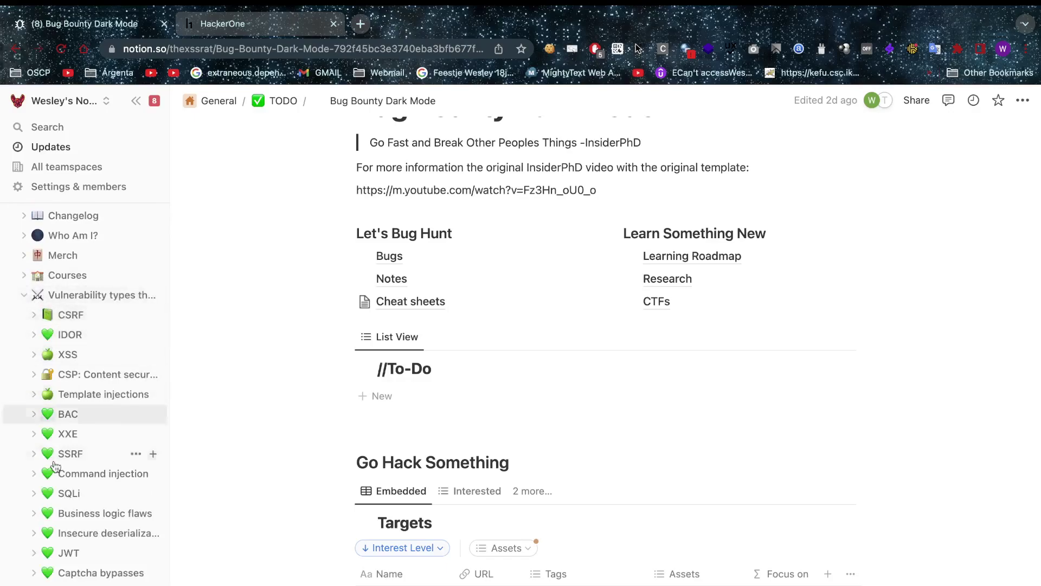
{"action": "scroll", "coordinate": [54, 434], "scroll_direction": "down", "scroll_amount": 2}
{"action": "scroll", "coordinate": [35, 559], "scroll_direction": "down", "scroll_amount": 3}
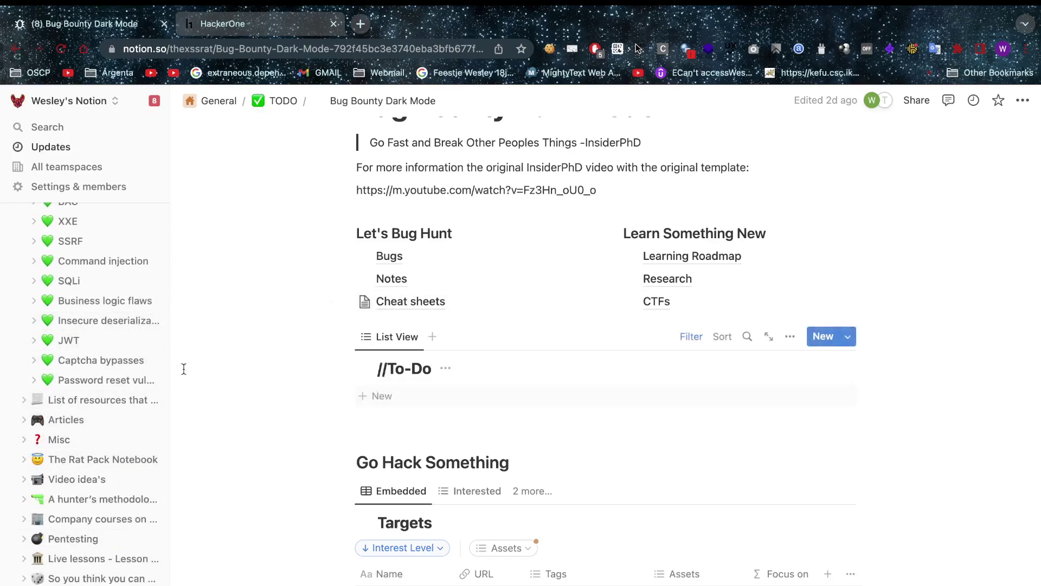
{"action": "scroll", "coordinate": [35, 452], "scroll_direction": "down", "scroll_amount": 2}
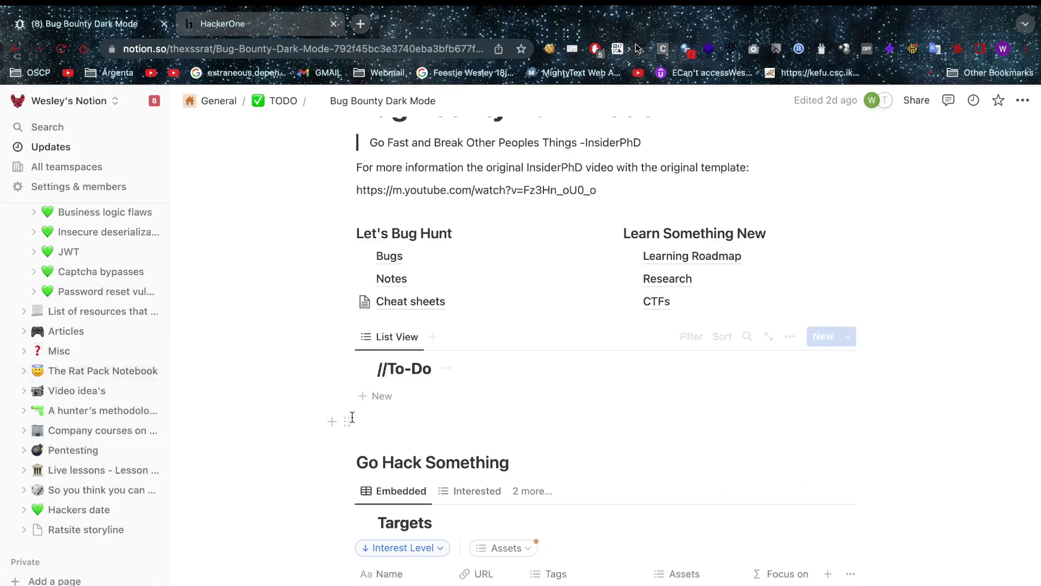
{"action": "scroll", "coordinate": [379, 346], "scroll_direction": "down", "scroll_amount": 2}
{"action": "scroll", "coordinate": [744, 248], "scroll_direction": "up", "scroll_amount": 7}
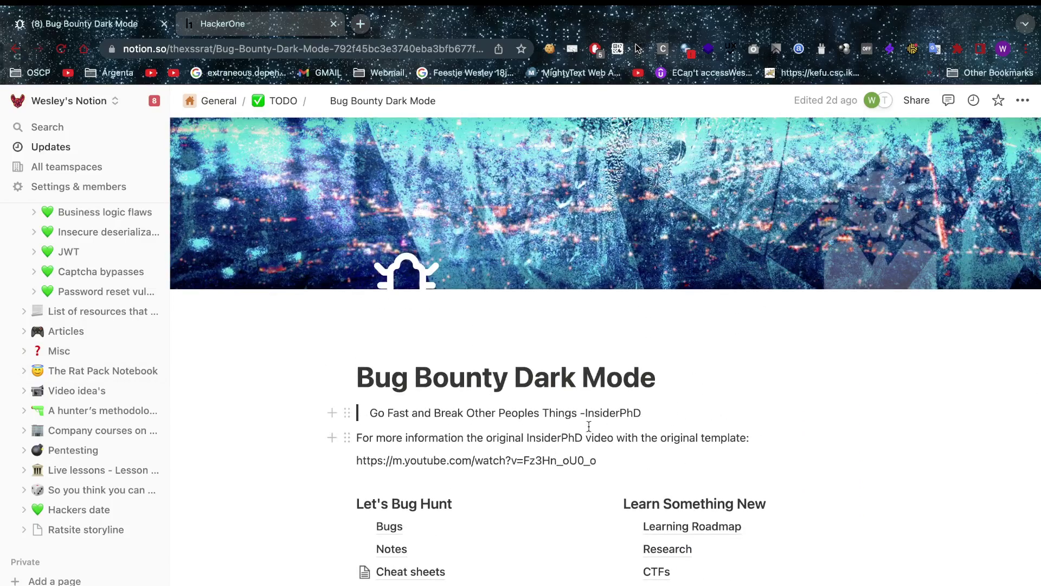
- Scroll down the Bug Bounty Dark Mode page, then switch to another desktop with Ctrl+Left
{"action": "scroll", "coordinate": [651, 477], "scroll_direction": "down", "scroll_amount": 5}
{"action": "scroll", "coordinate": [649, 480], "scroll_direction": "down", "scroll_amount": 1}
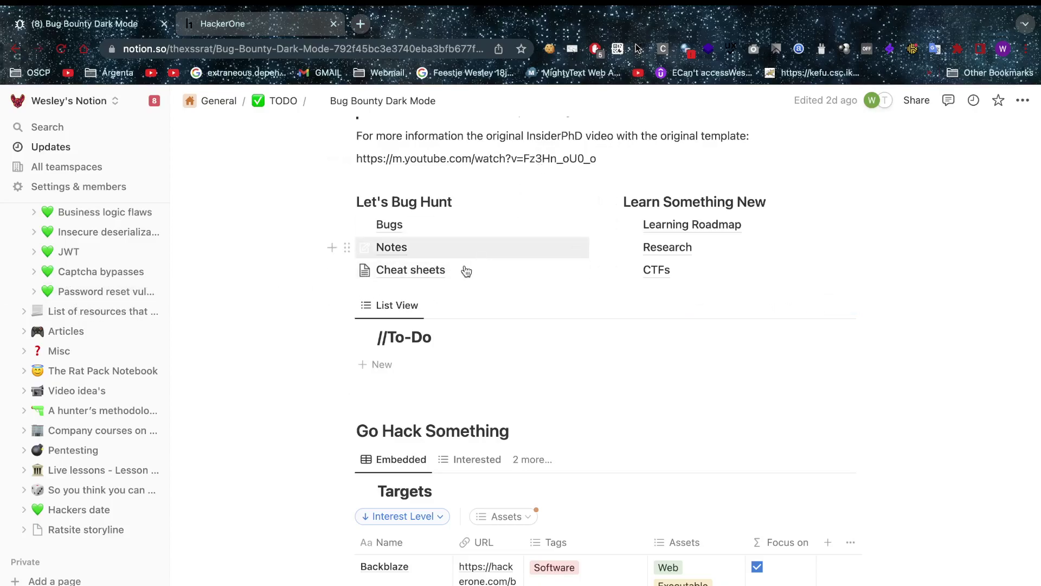
{"action": "key", "text": "ctrl+Left"}
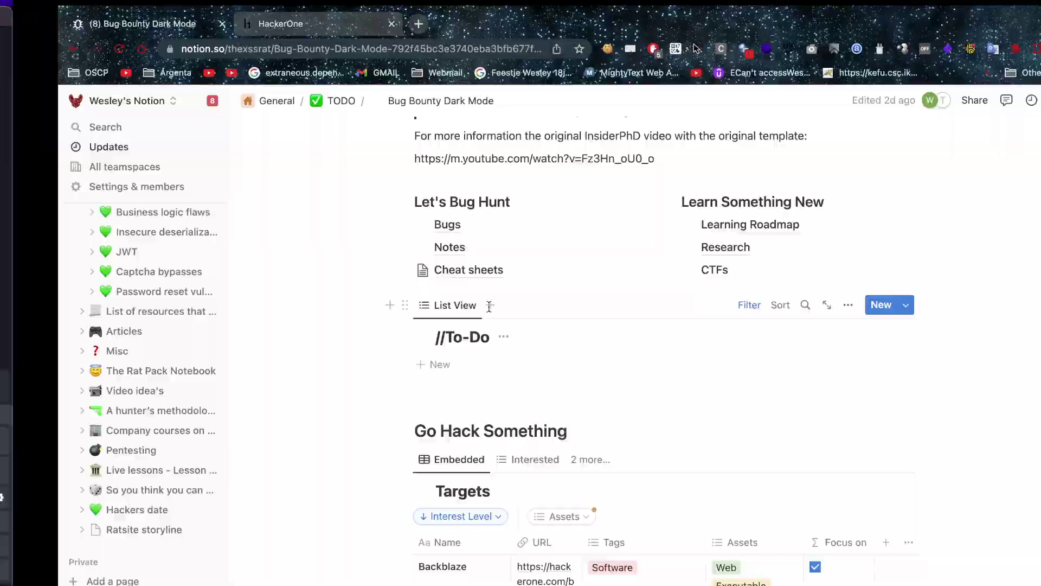